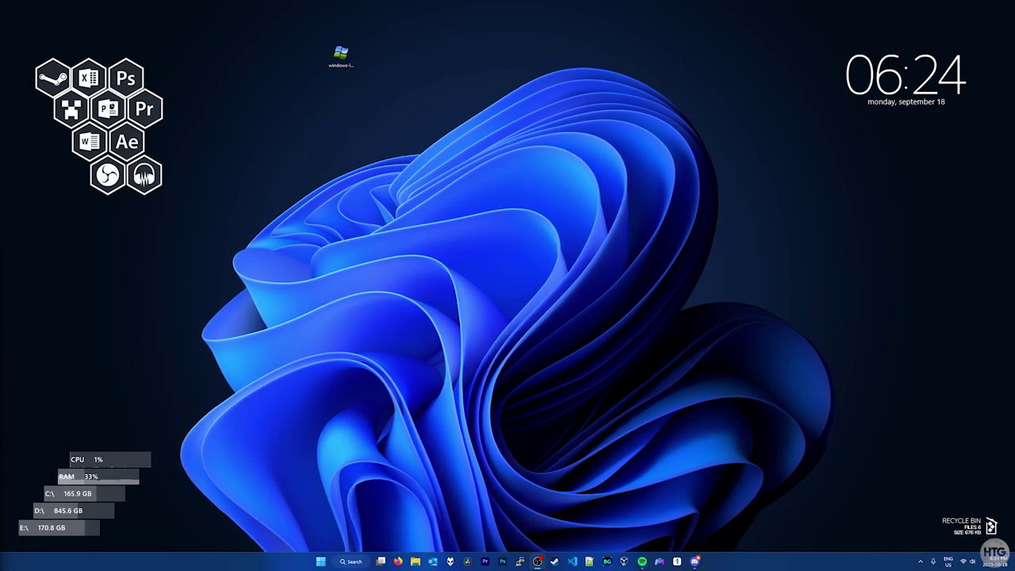
Launch msinfo32 and confirm Secure Boot State reads On in System Summary.
{"action": "left_click", "coordinate": [320, 561]}
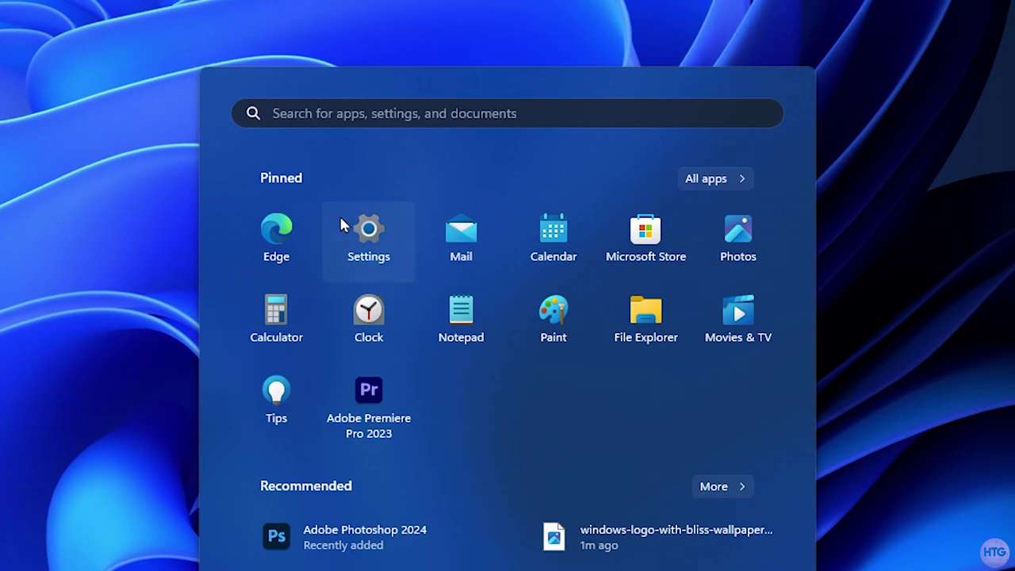
{"action": "left_click", "coordinate": [325, 113]}
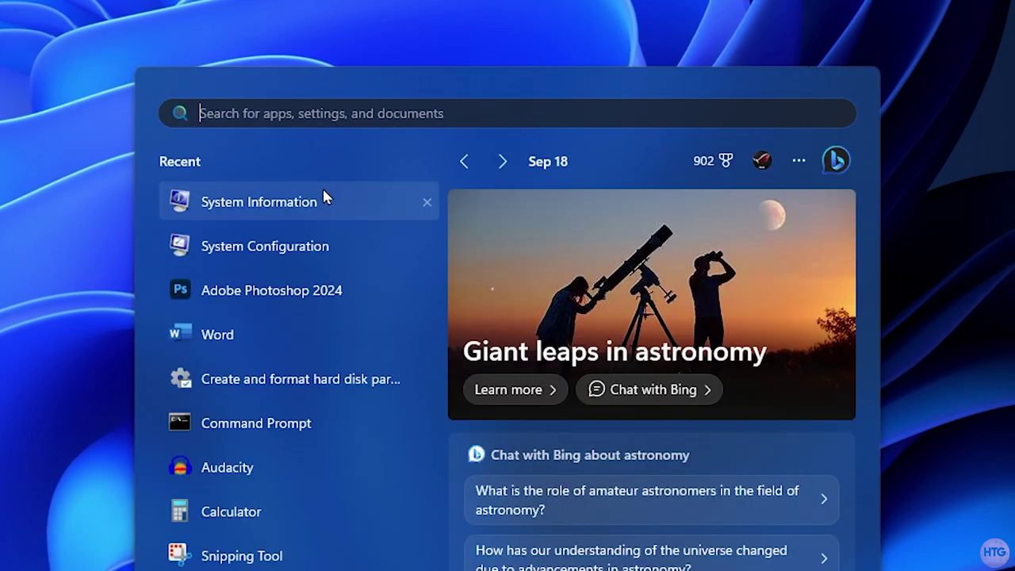
{"action": "type", "text": "msinfo"}
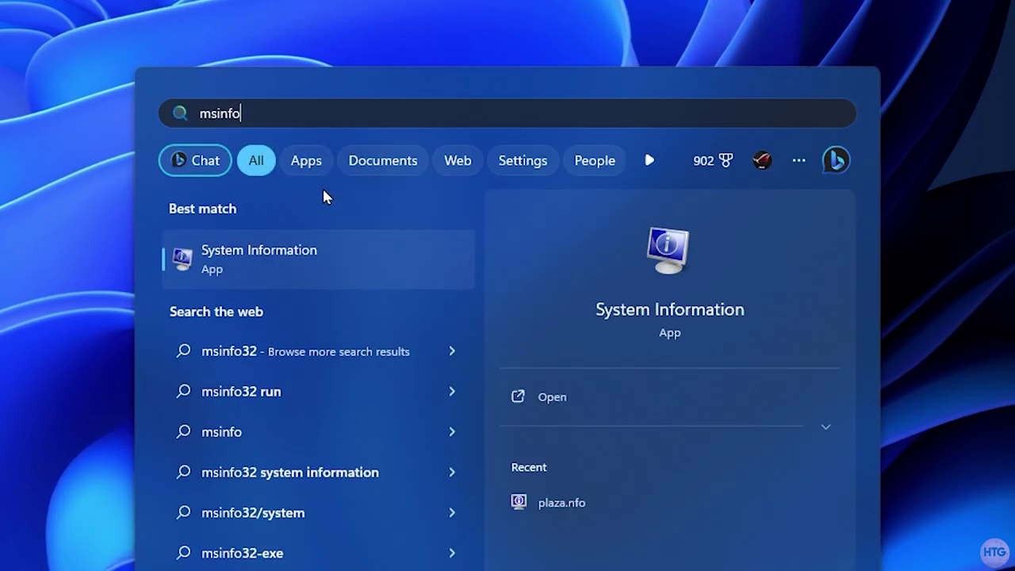
{"action": "type", "text": "32"}
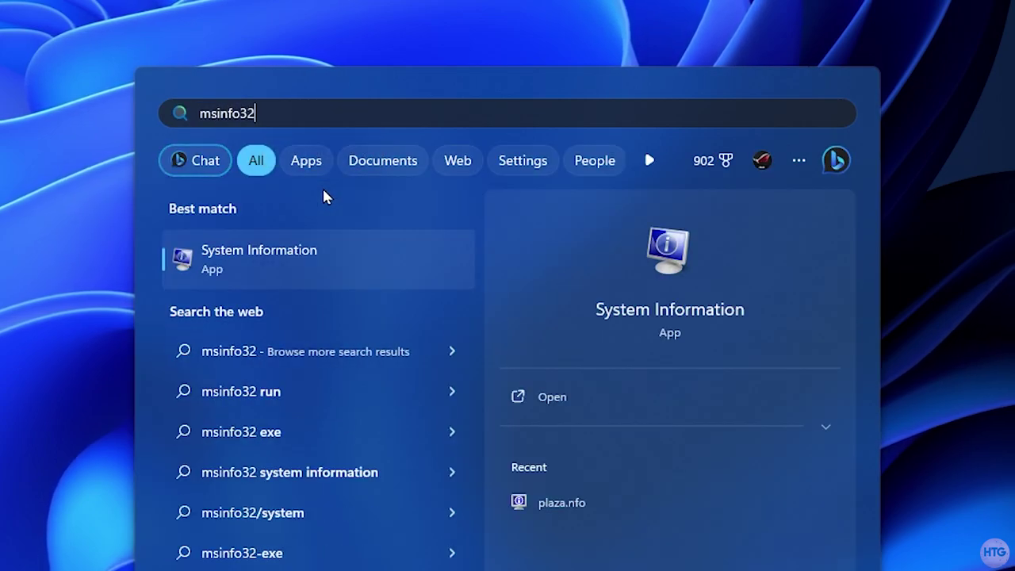
{"action": "left_click", "coordinate": [327, 267]}
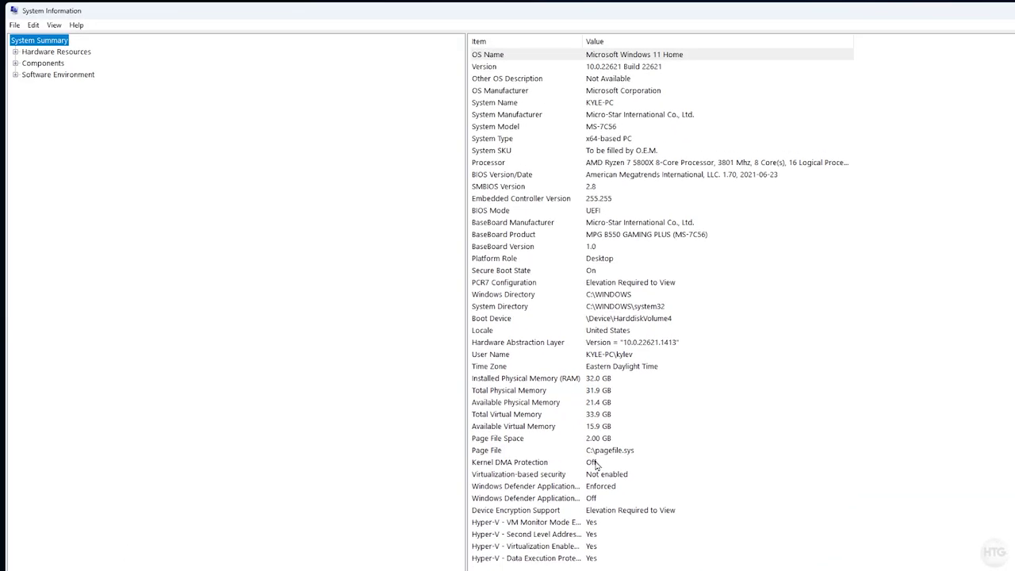
{"action": "left_click", "coordinate": [535, 273]}
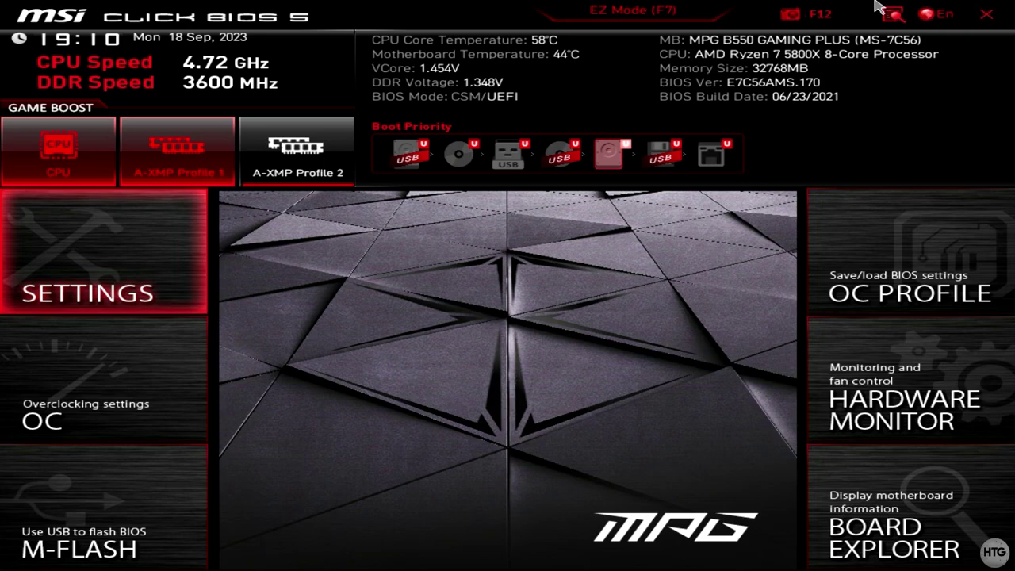
Set Secure Boot to Disabled under Advanced > Windows OS Configuration and exit saving changes.
{"action": "left_click", "coordinate": [91, 266]}
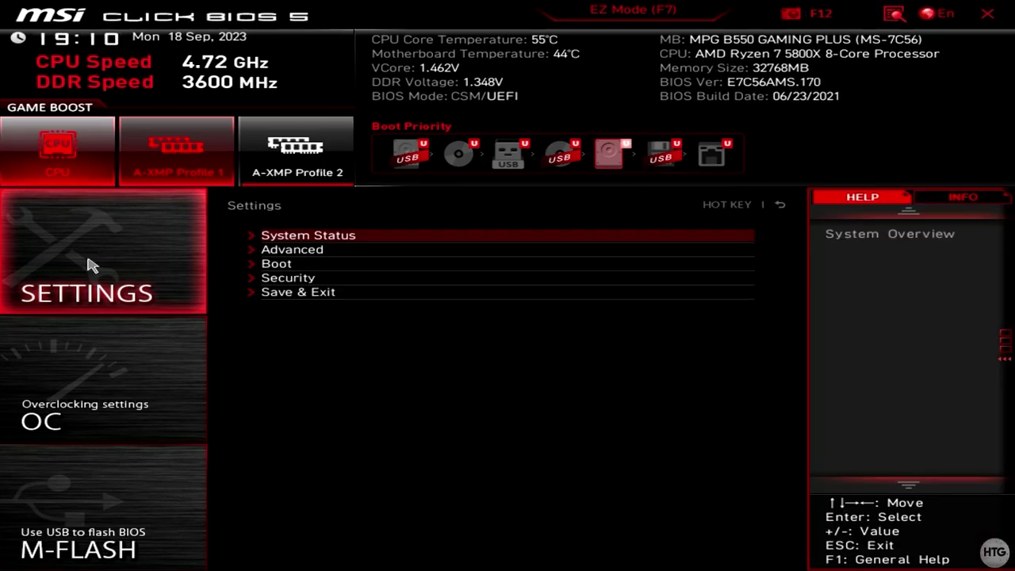
{"action": "left_click", "coordinate": [442, 249]}
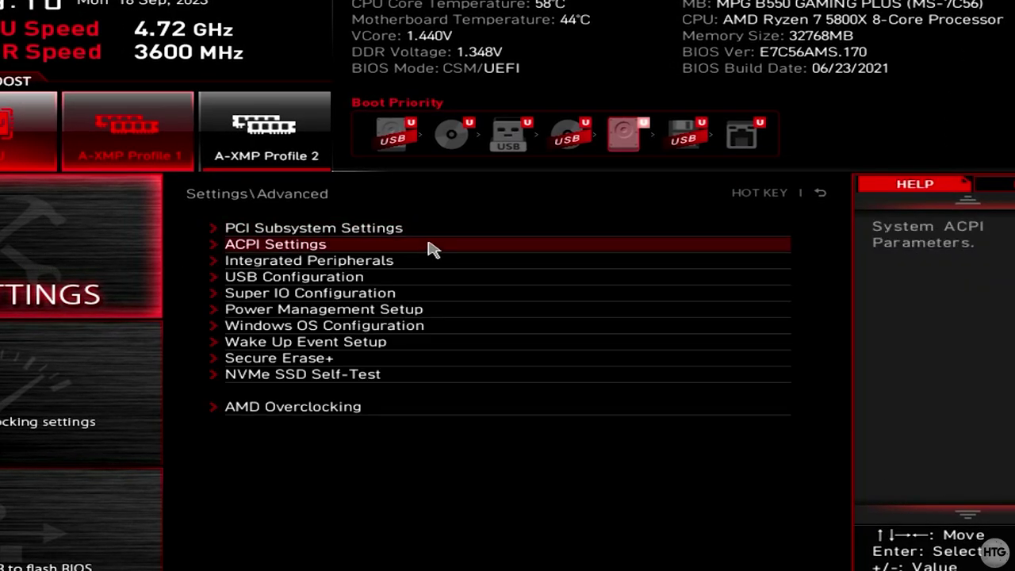
{"action": "left_click", "coordinate": [465, 329]}
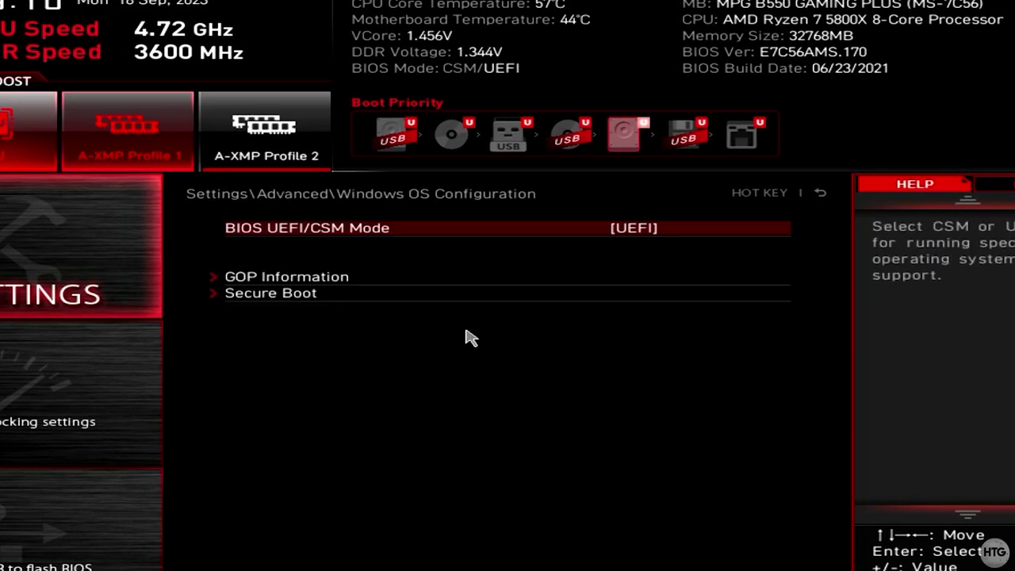
{"action": "left_click", "coordinate": [405, 298]}
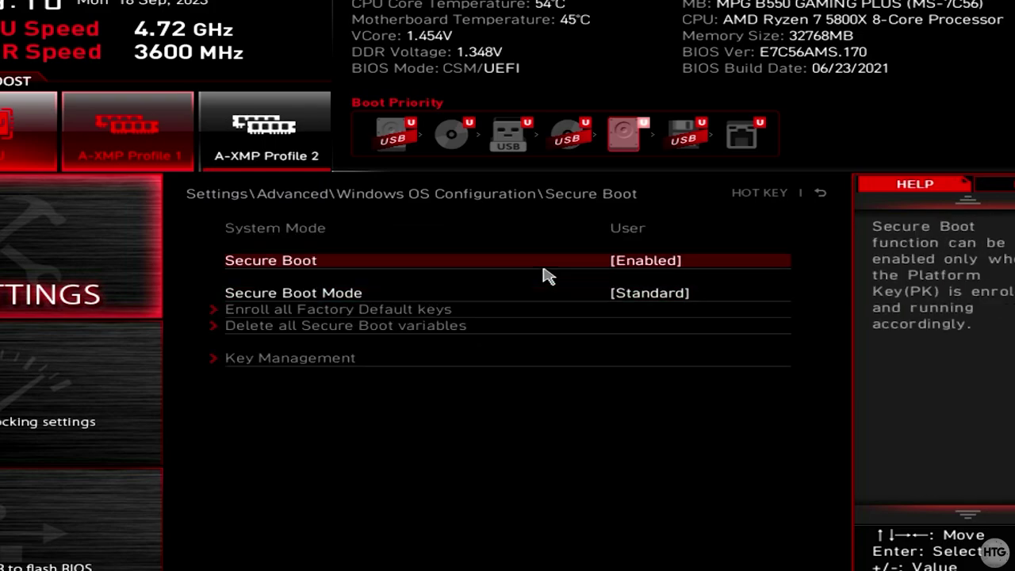
{"action": "left_click", "coordinate": [732, 267]}
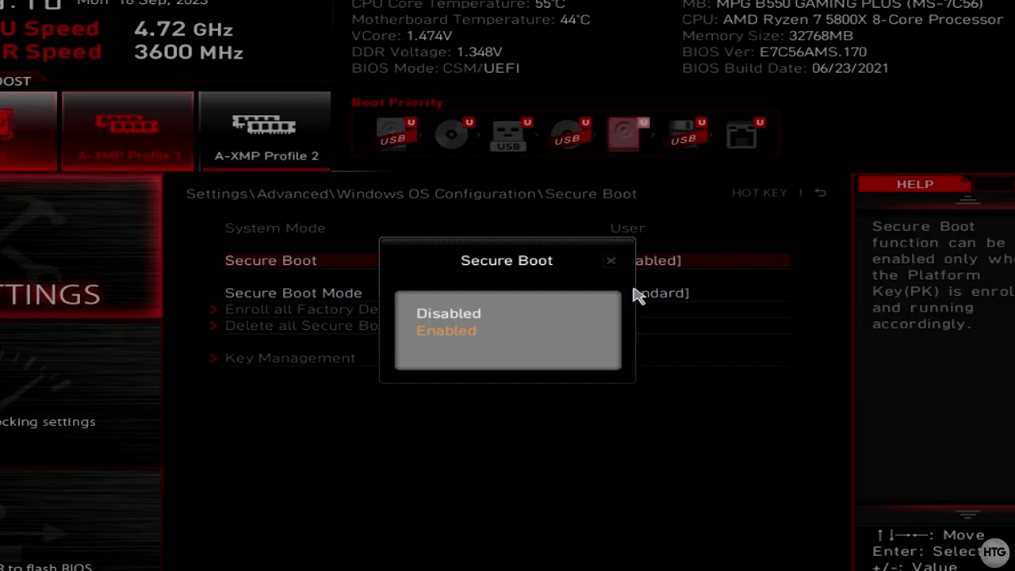
{"action": "left_click", "coordinate": [516, 315]}
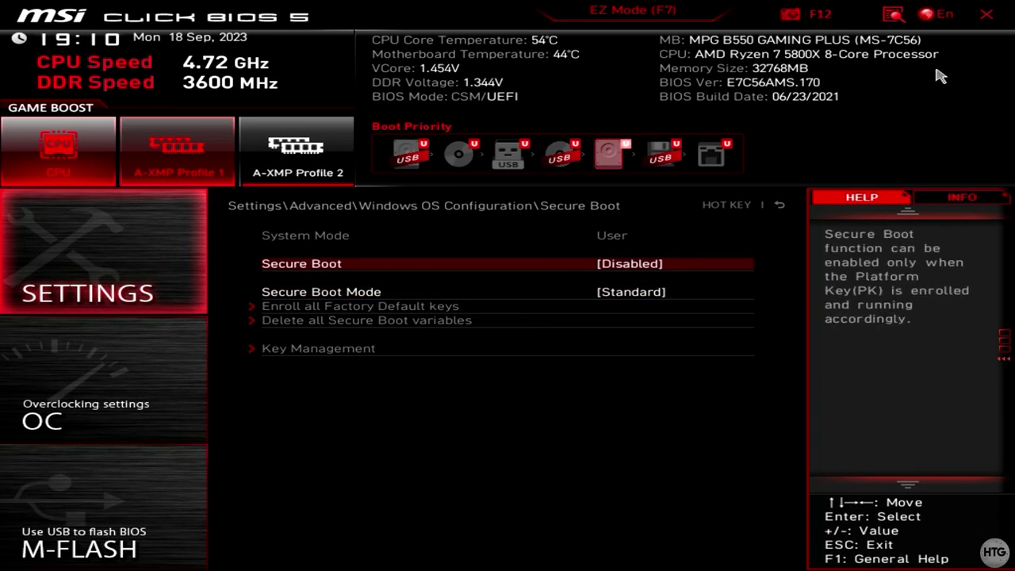
{"action": "left_click", "coordinate": [988, 19]}
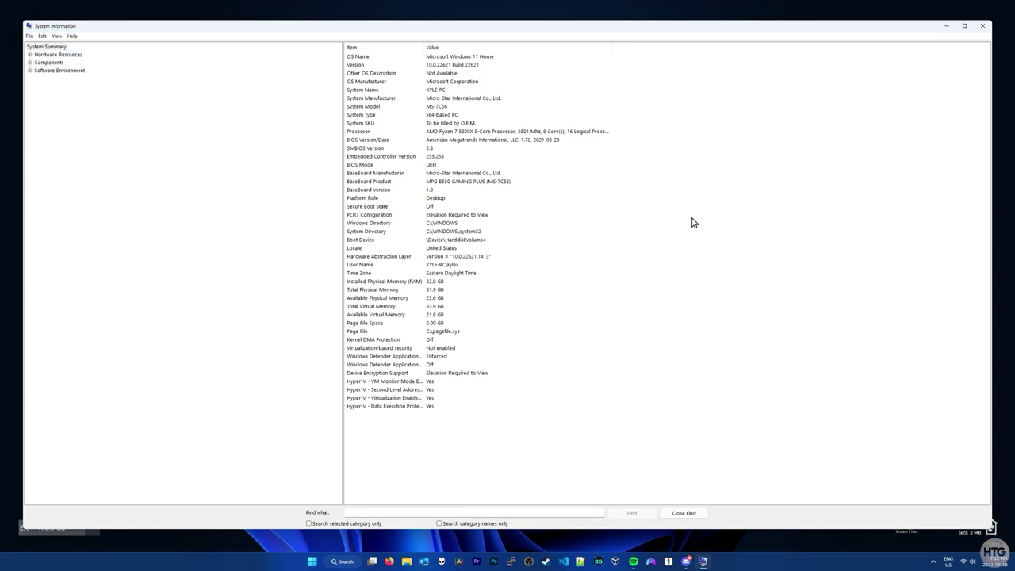
{"action": "left_click", "coordinate": [436, 294]}
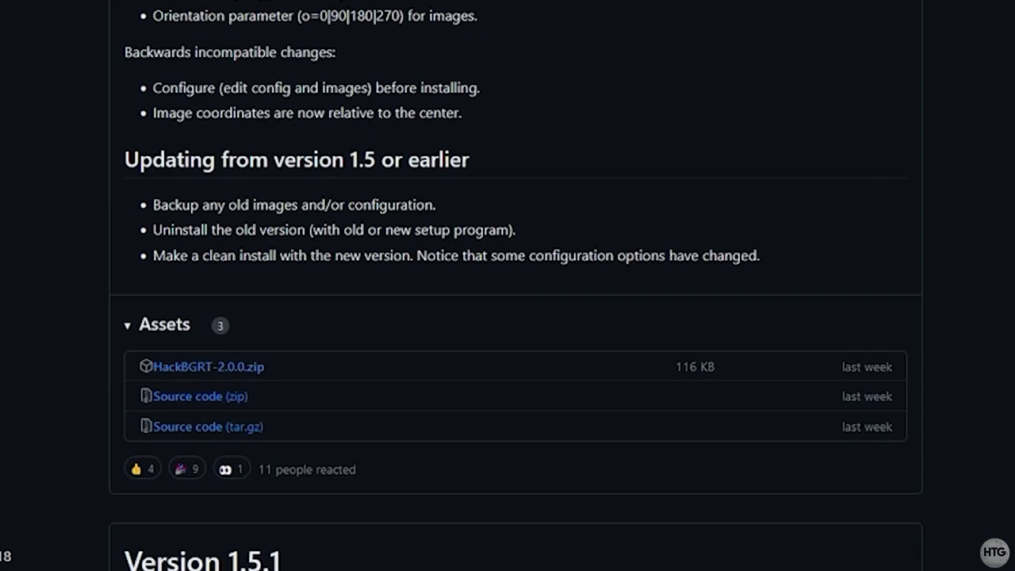
Save HackBGRT-2.0.0.zip to the Desktop and confirm the 116 KB download completed.
{"action": "left_click", "coordinate": [240, 369]}
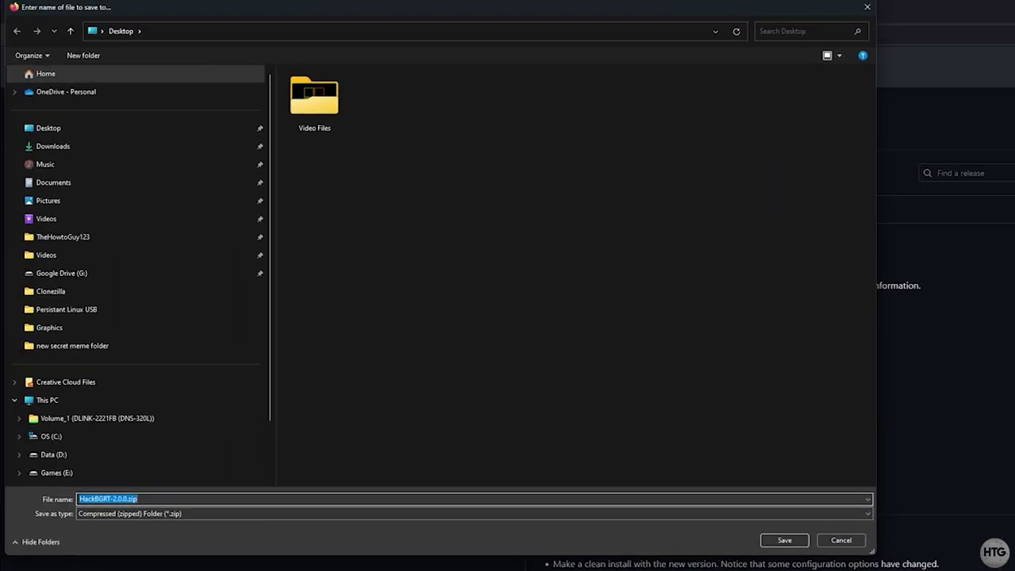
{"action": "left_click", "coordinate": [806, 543]}
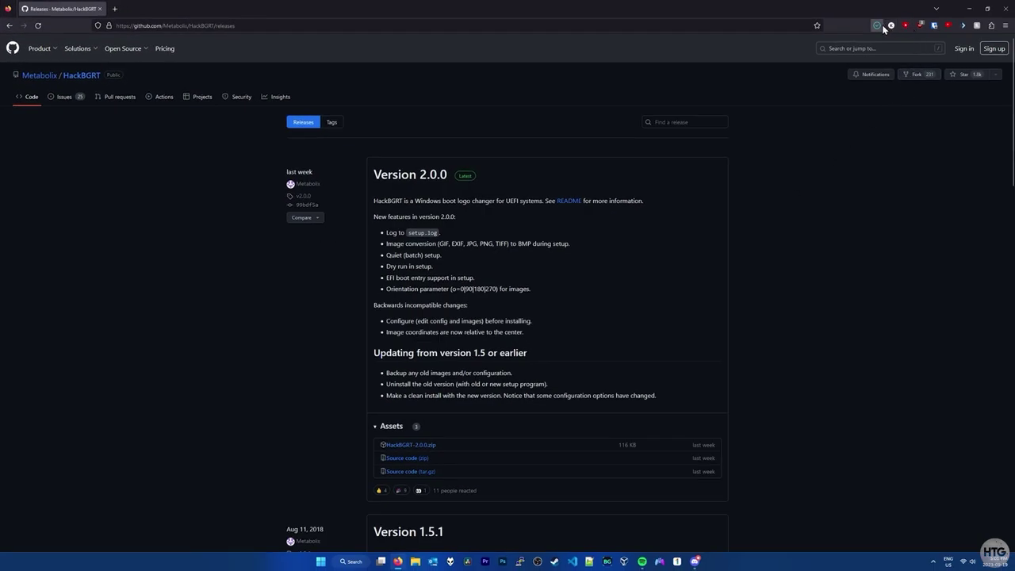
{"action": "left_click", "coordinate": [878, 27]}
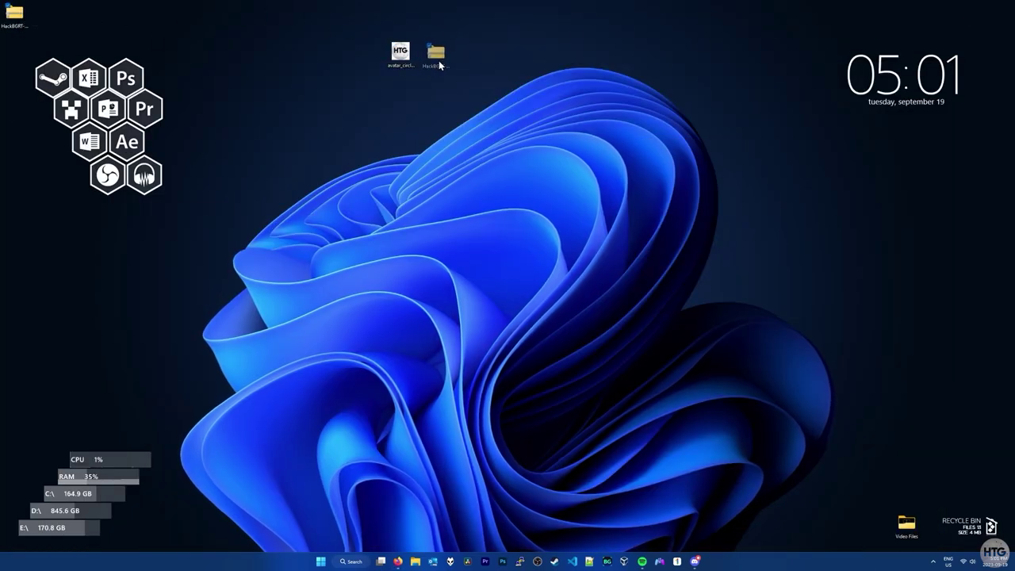
Extract HackBGRT-2.0.0.zip to a desktop folder without auto-opening the extracted files.
{"action": "left_click", "coordinate": [438, 60]}
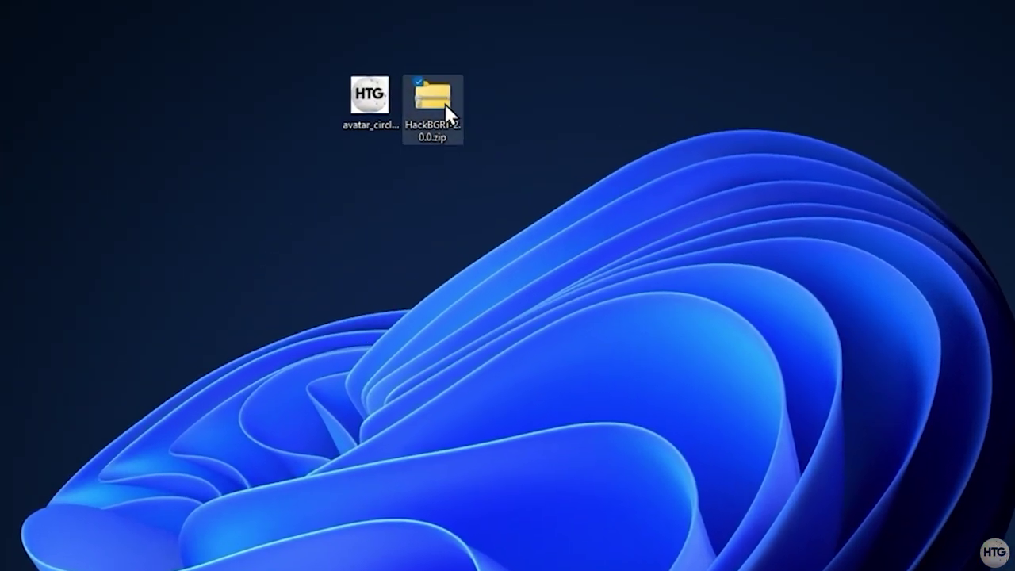
{"action": "right_click", "coordinate": [445, 104]}
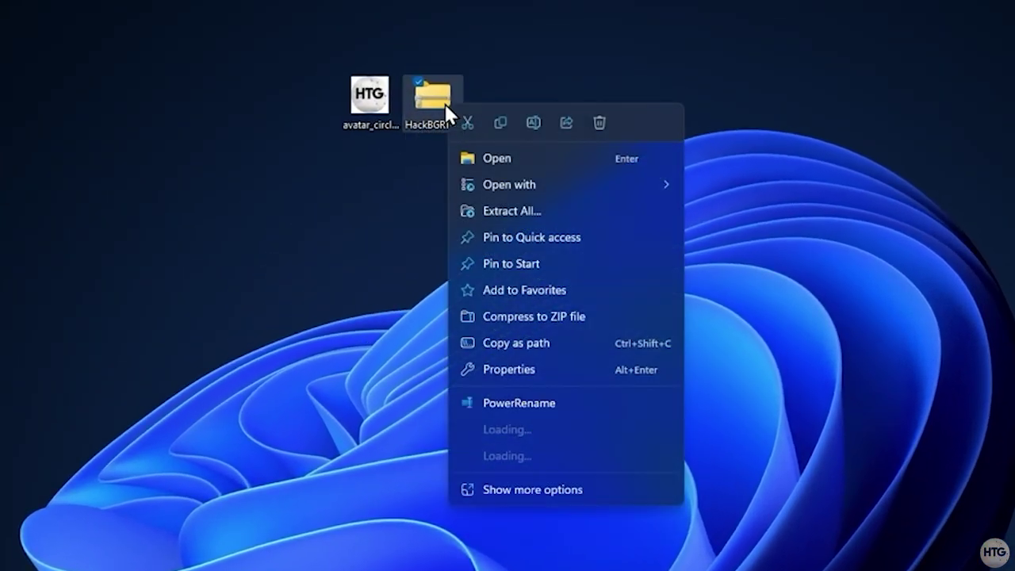
{"action": "left_click", "coordinate": [605, 209]}
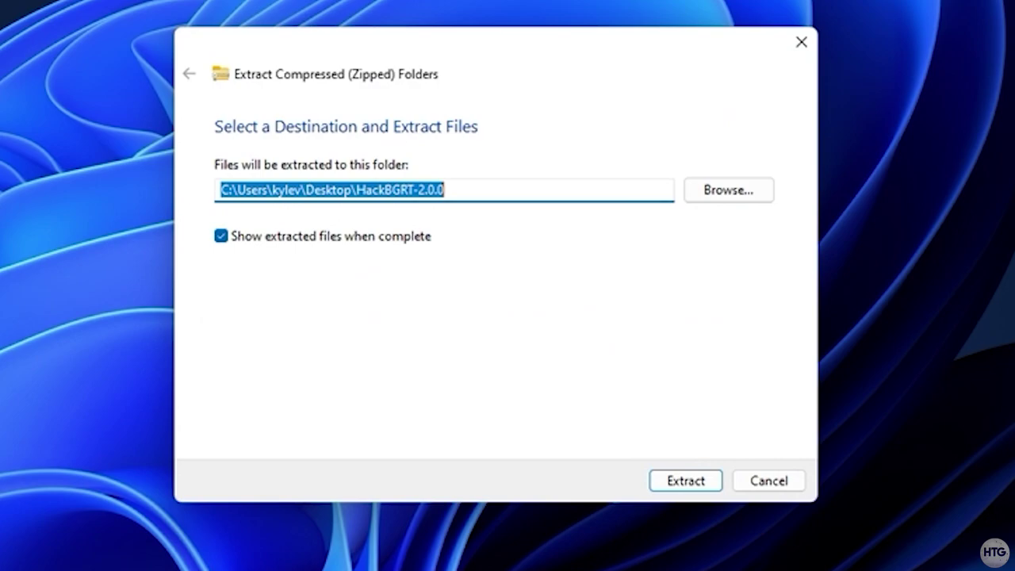
{"action": "left_click", "coordinate": [401, 236]}
{"action": "left_click", "coordinate": [685, 480]}
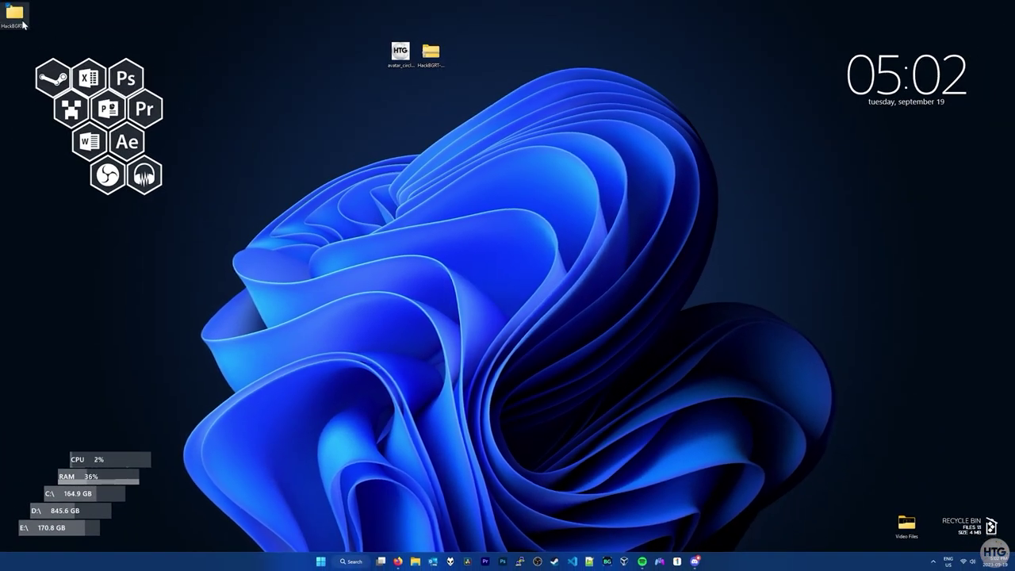
{"action": "left_click_drag", "start_coordinate": [22, 24], "coordinate": [461, 54]}
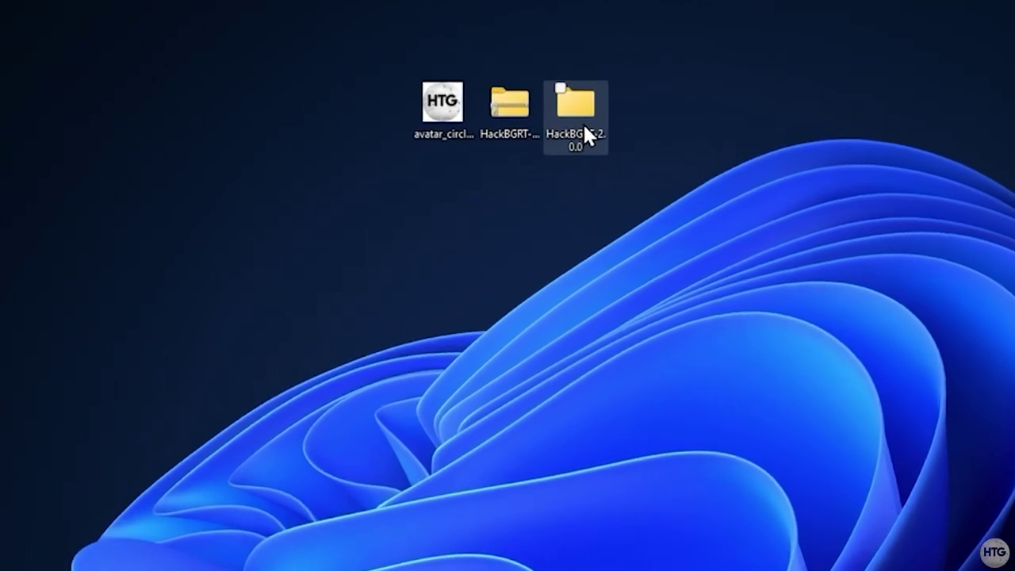
Browse into the HackBGRT-2.0.0 folder and its inner HackBGRT-2.0.0 subfolder.
{"action": "double_click", "coordinate": [578, 111]}
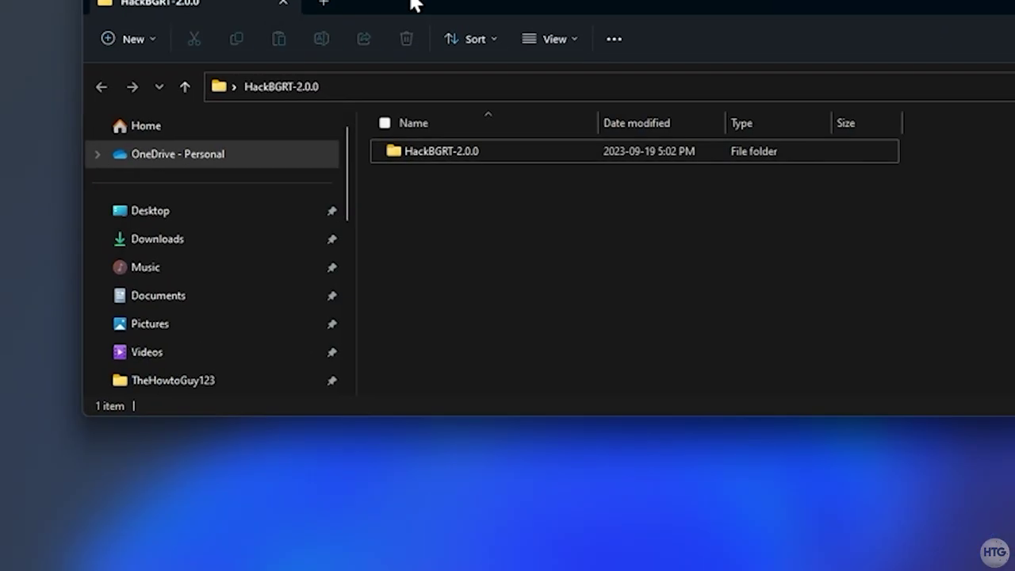
{"action": "double_click", "coordinate": [416, 4]}
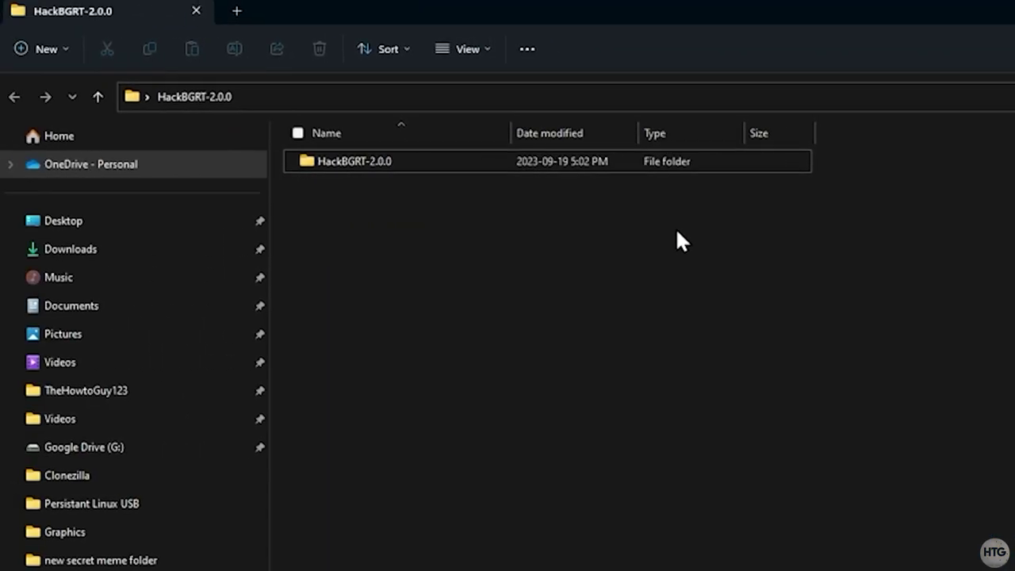
{"action": "double_click", "coordinate": [644, 163]}
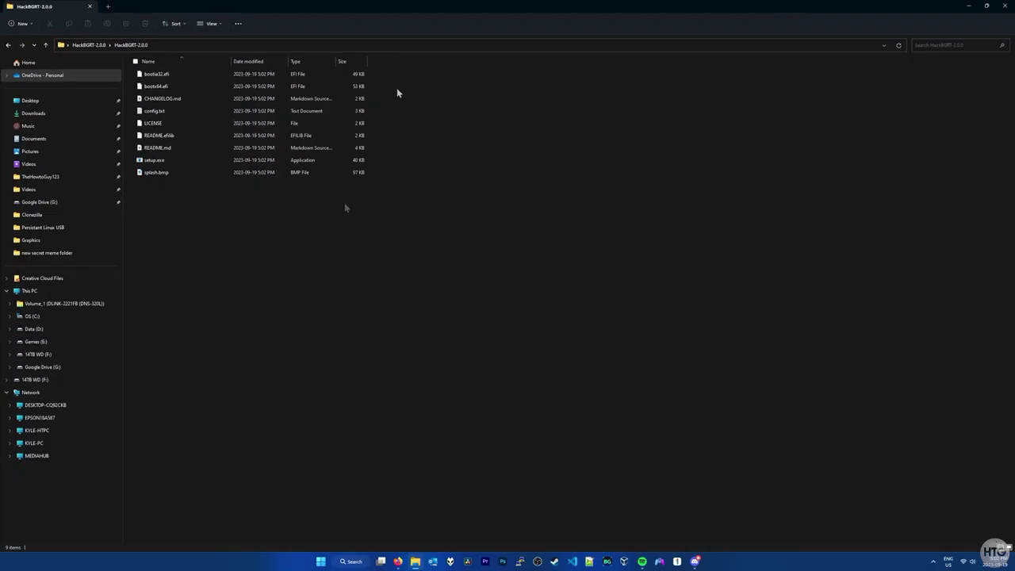
{"action": "left_click", "coordinate": [967, 5]}
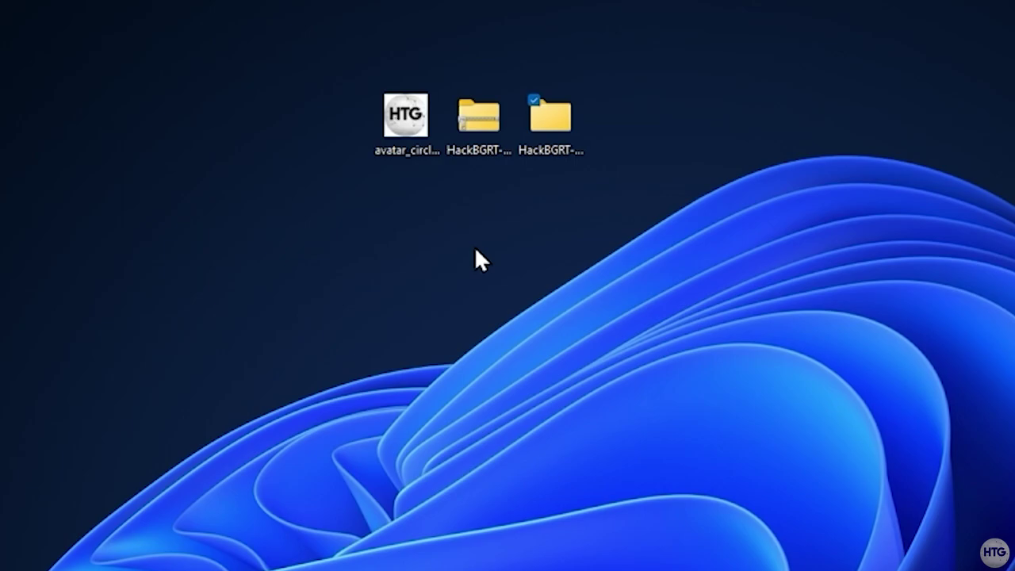
Open avatar_circle.png from the desktop with Paint.
{"action": "left_click", "coordinate": [413, 128]}
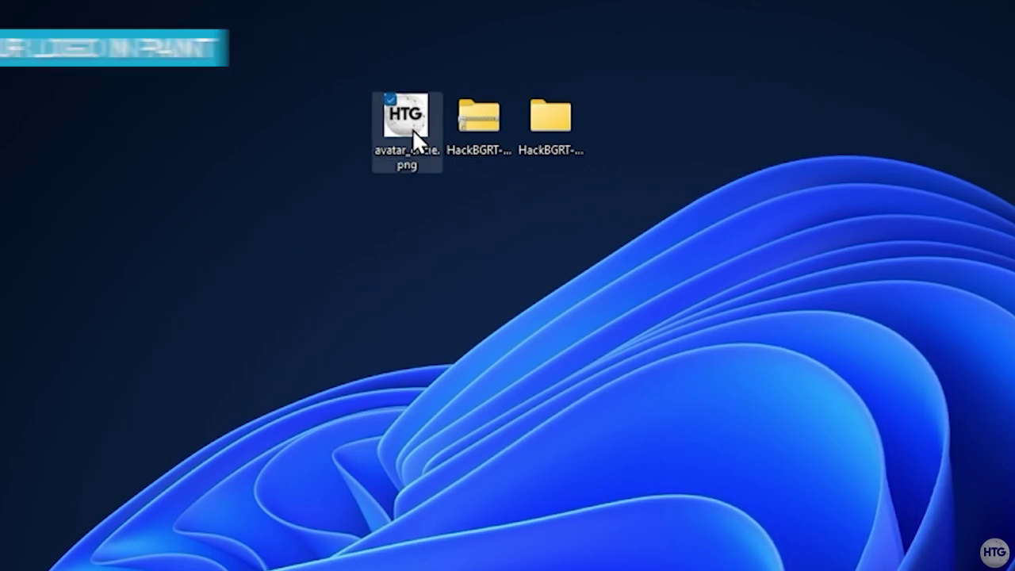
{"action": "right_click", "coordinate": [412, 128]}
{"action": "mouse_move", "coordinate": [448, 168]}
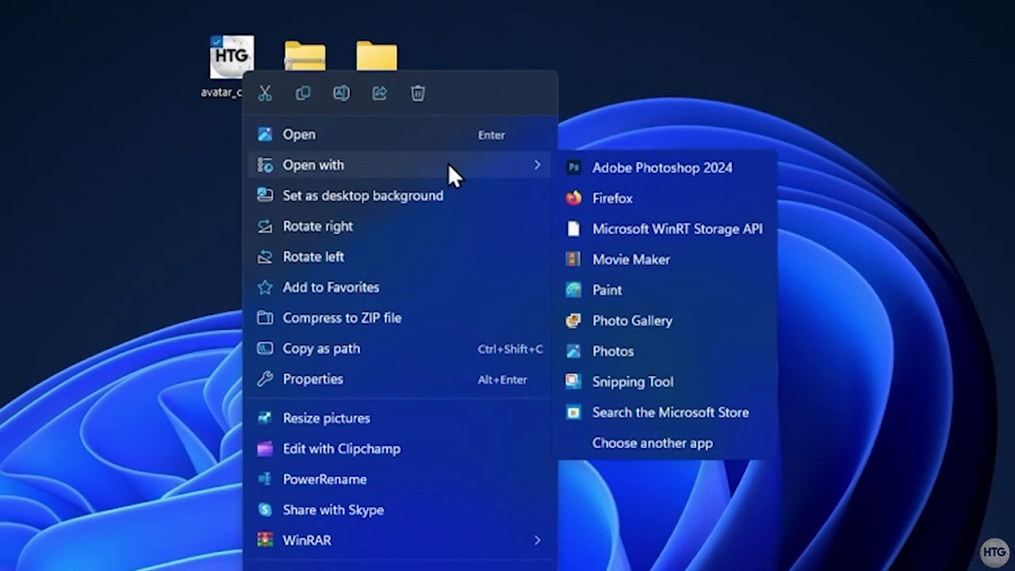
{"action": "left_click", "coordinate": [686, 295]}
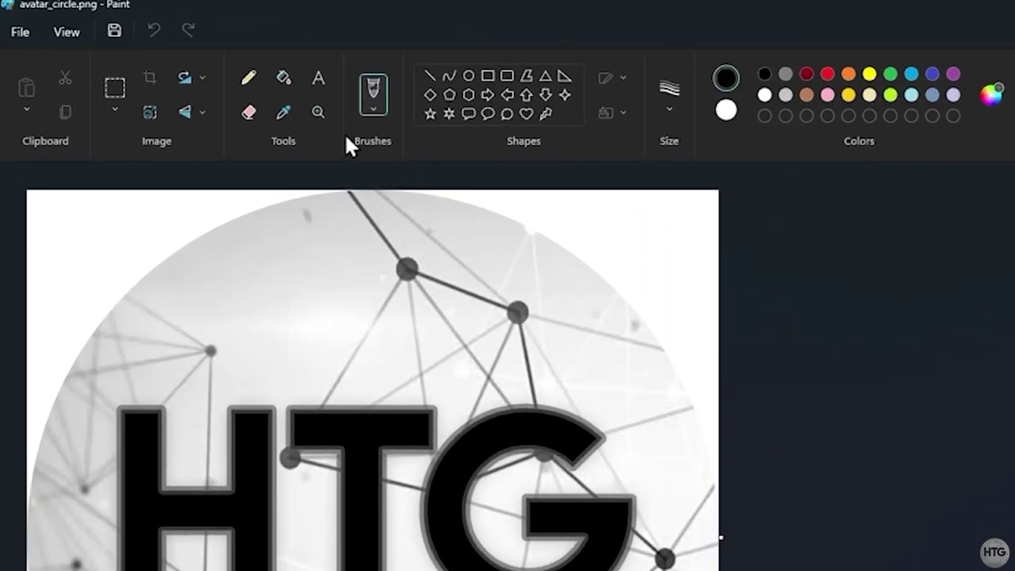
Resize the logo by pixels to 300 × 300 with aspect ratio unlinked.
{"action": "left_click", "coordinate": [143, 119]}
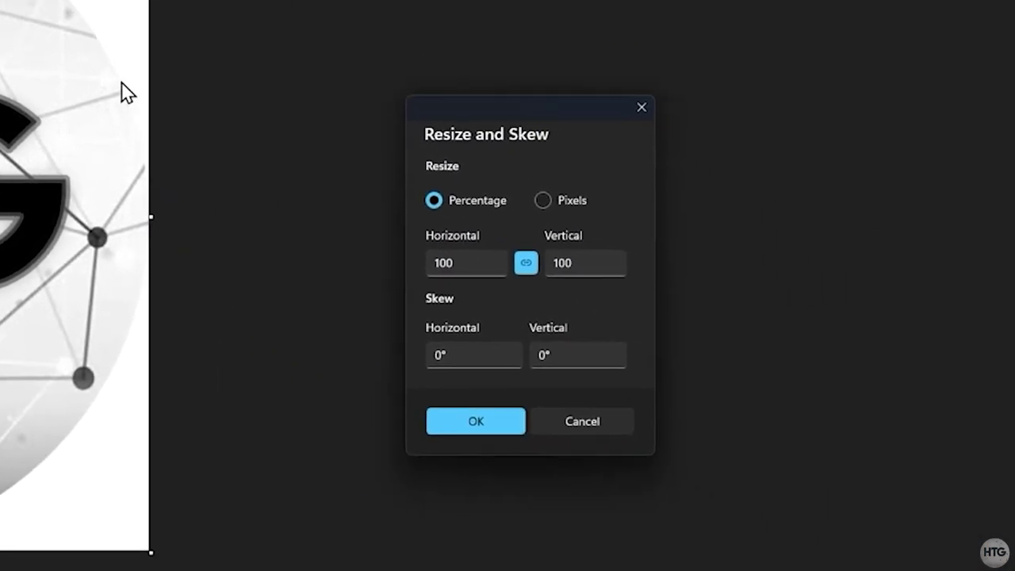
{"action": "left_click", "coordinate": [567, 205]}
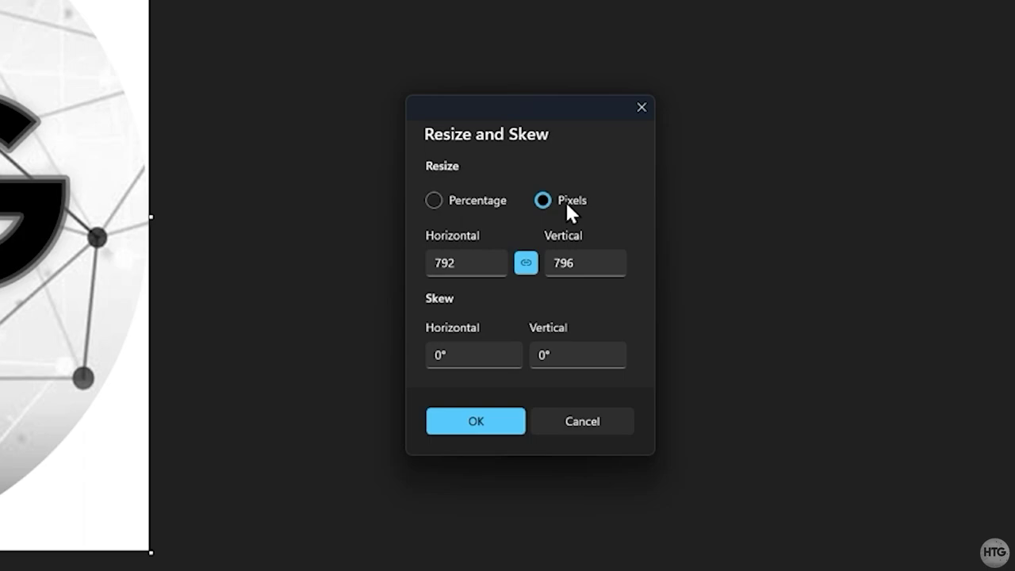
{"action": "left_click", "coordinate": [428, 262]}
{"action": "double_click", "coordinate": [447, 261]}
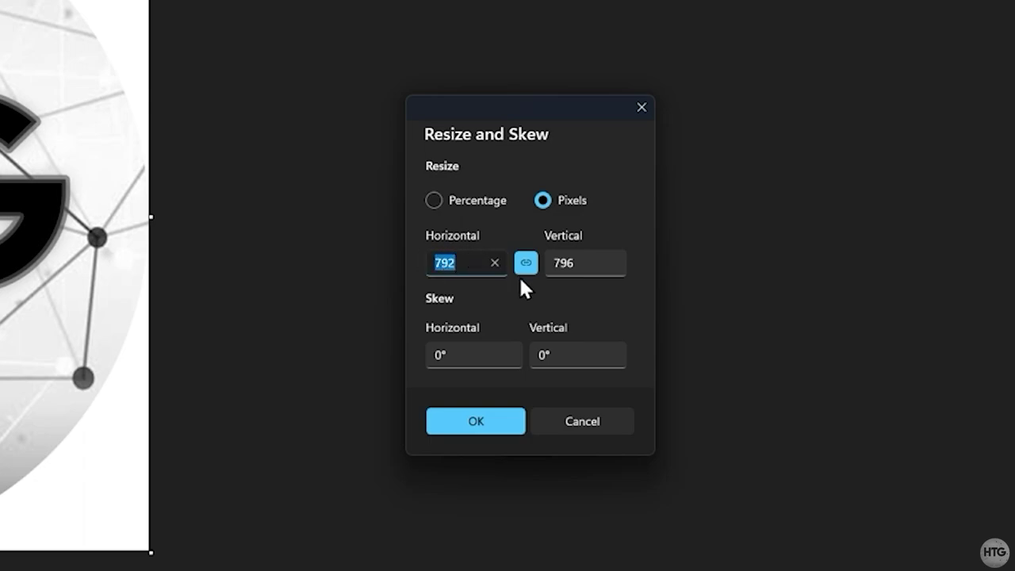
{"action": "type", "text": "300"}
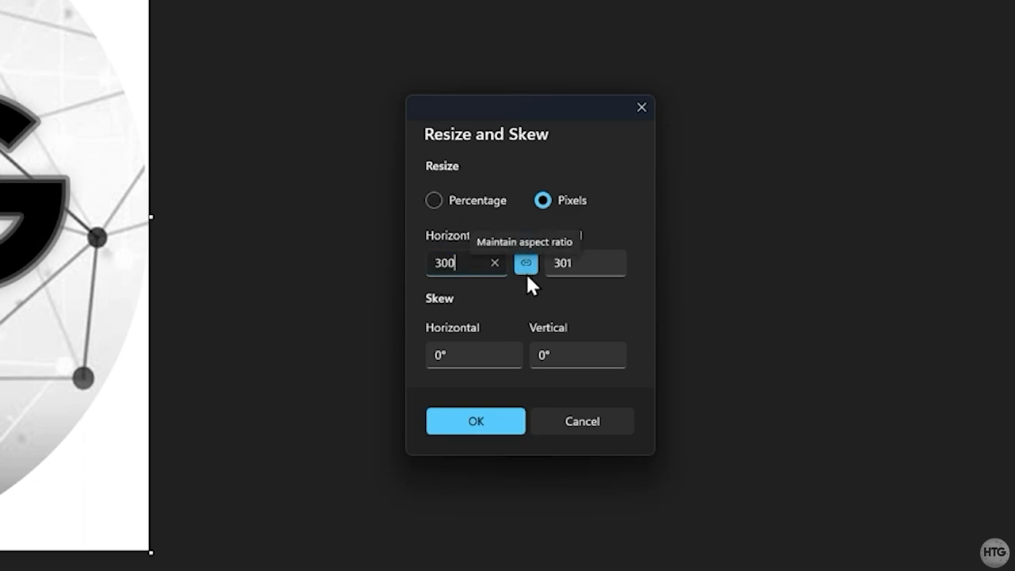
{"action": "left_click", "coordinate": [523, 264]}
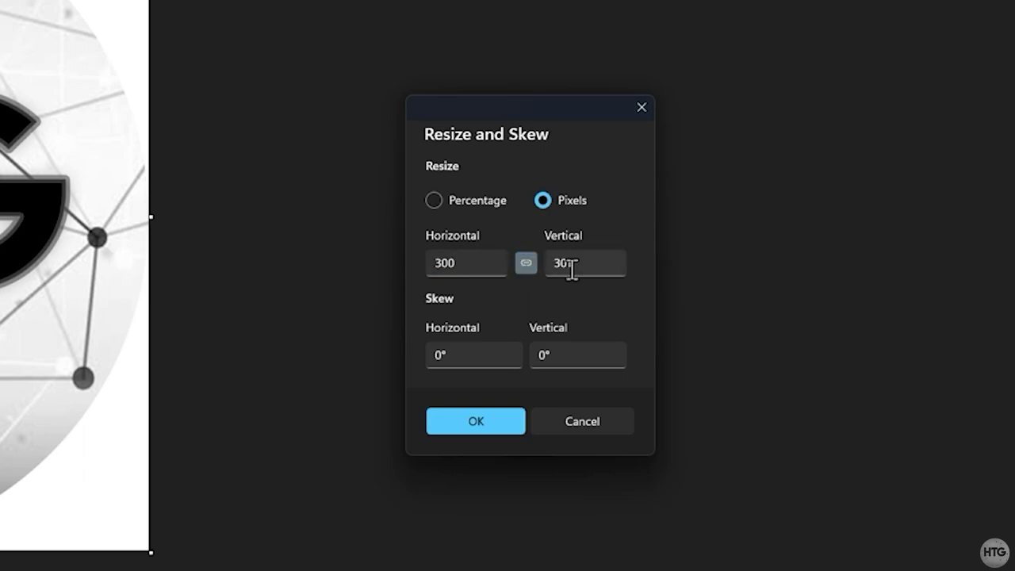
{"action": "double_click", "coordinate": [586, 265]}
{"action": "left_click", "coordinate": [586, 265]}
{"action": "key", "text": "BackSpace"}
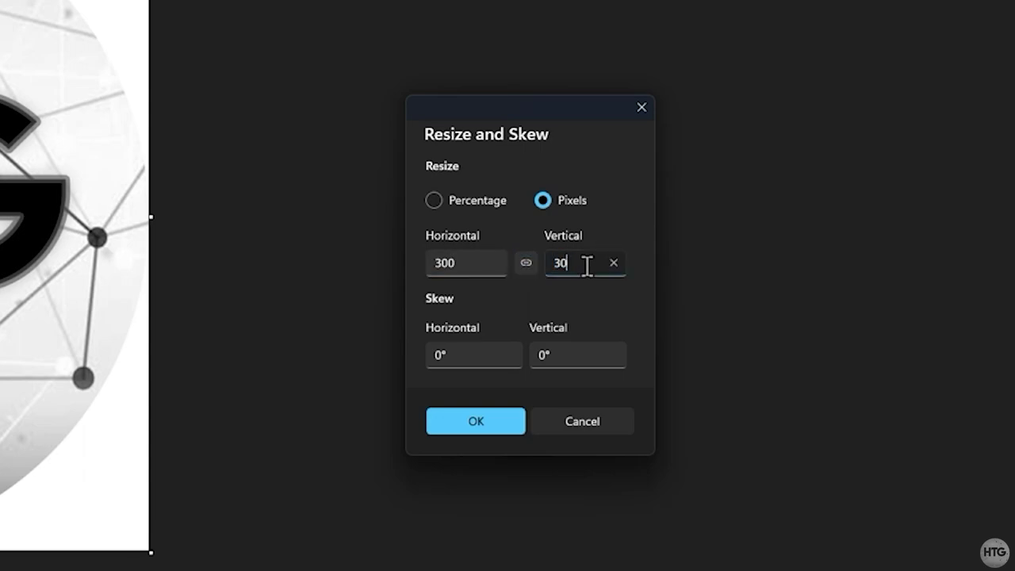
{"action": "type", "text": "0"}
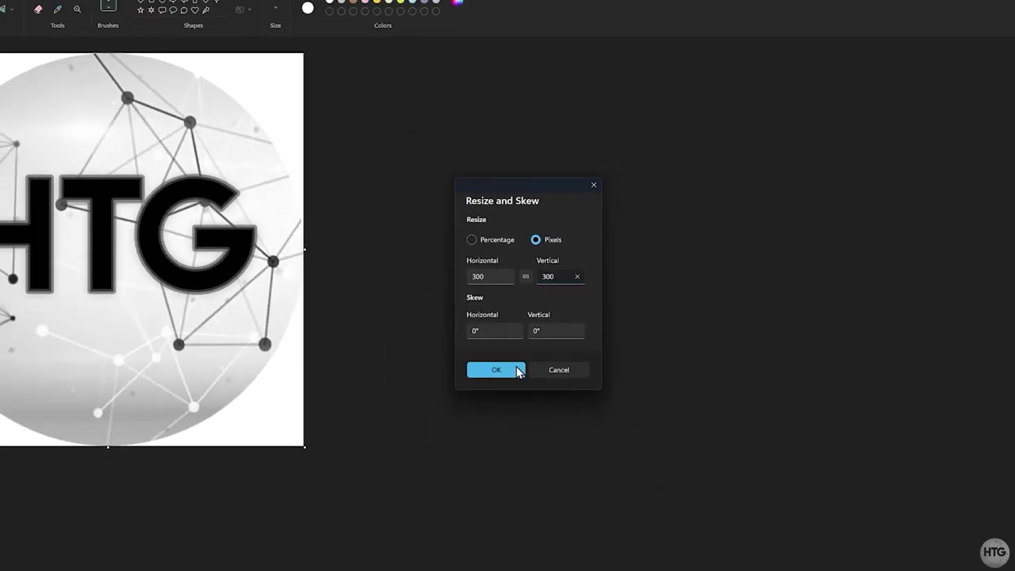
{"action": "left_click", "coordinate": [516, 370]}
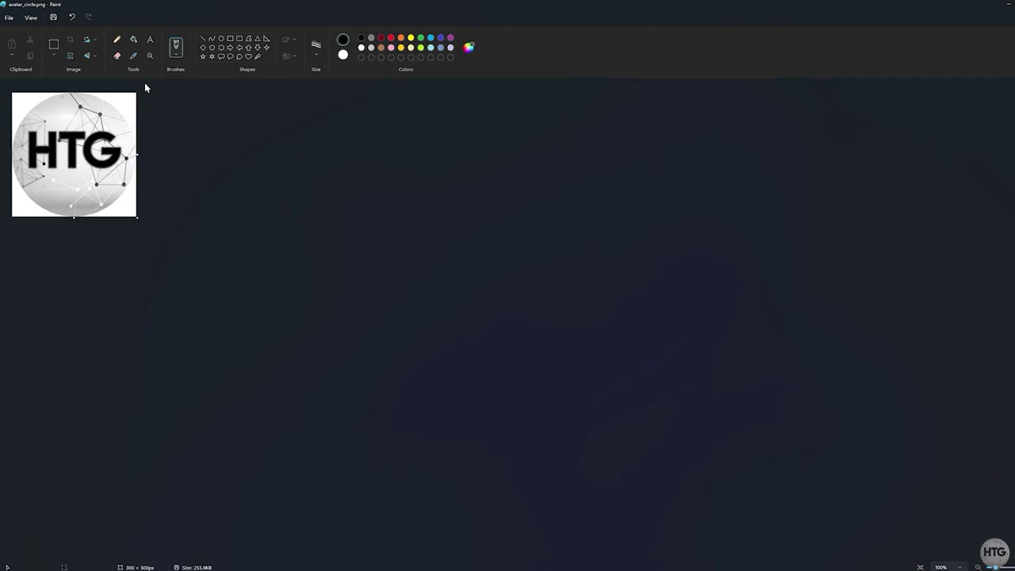
Fill the top-right, top-left, bottom-left and bottom-right white corners black.
{"action": "left_click", "coordinate": [134, 41]}
{"action": "scroll", "coordinate": [116, 113], "scroll_direction": "up", "scroll_amount": 5}
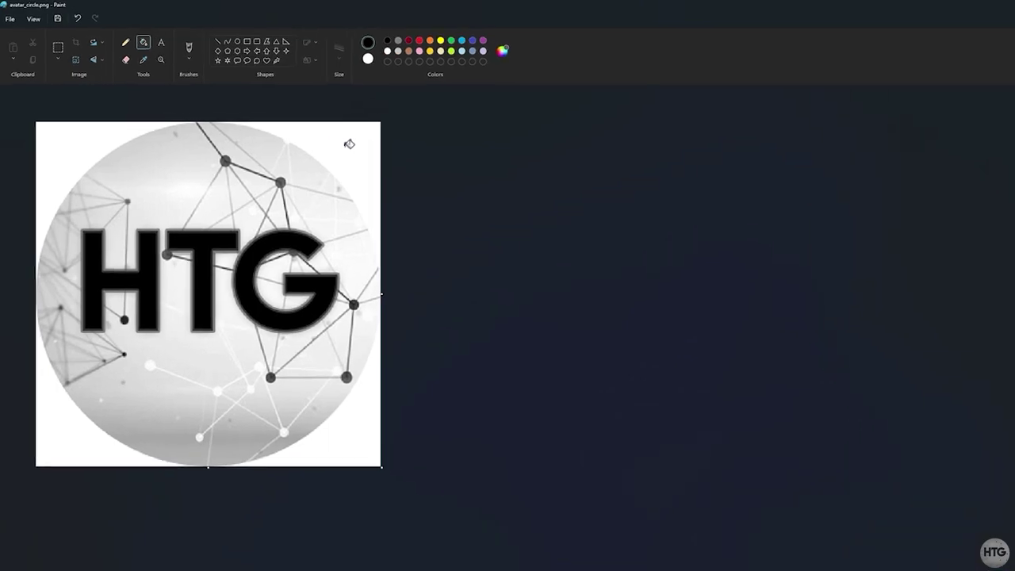
{"action": "left_click", "coordinate": [324, 134]}
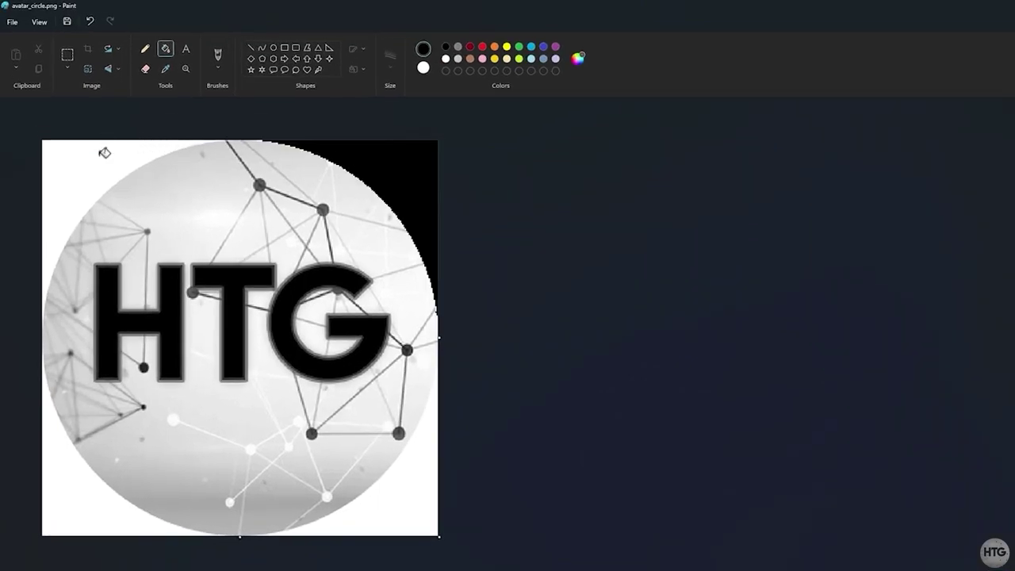
{"action": "left_click", "coordinate": [104, 153]}
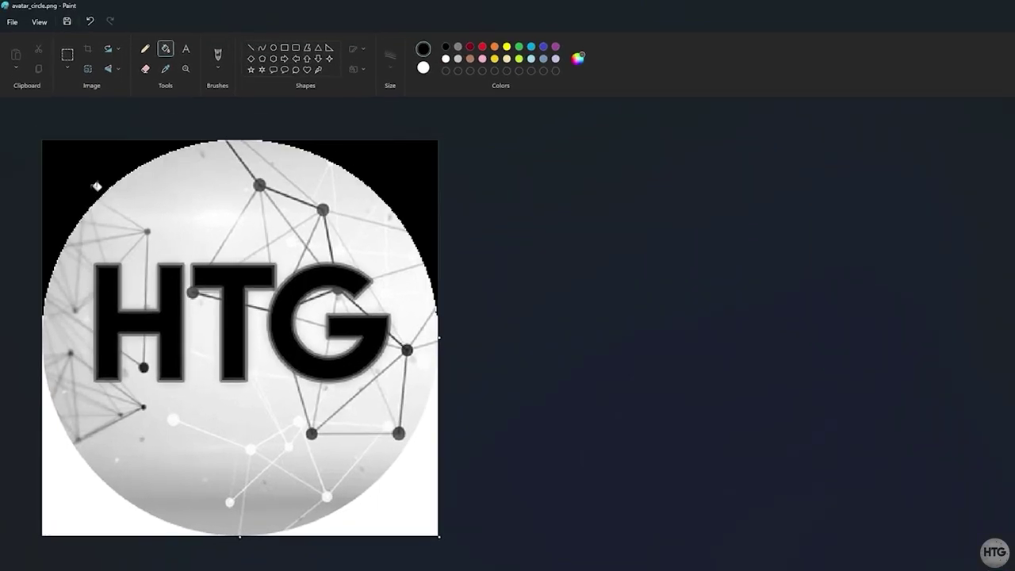
{"action": "left_click", "coordinate": [67, 465]}
{"action": "left_click", "coordinate": [404, 509]}
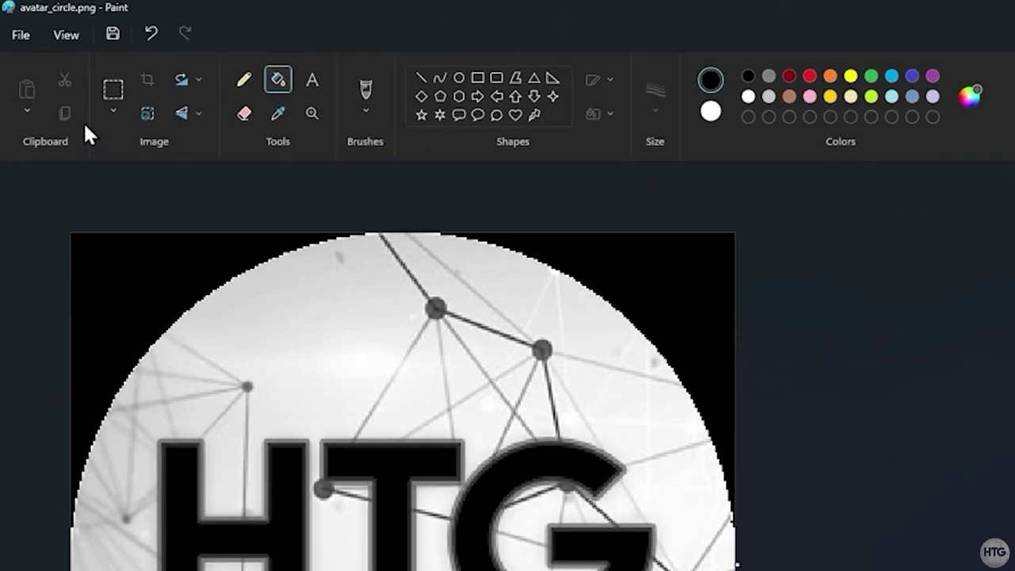
Save as BMP picture, browsing to Desktop\HackBGRT-2.0.0\HackBGRT-2.0.0.
{"action": "left_click", "coordinate": [21, 40]}
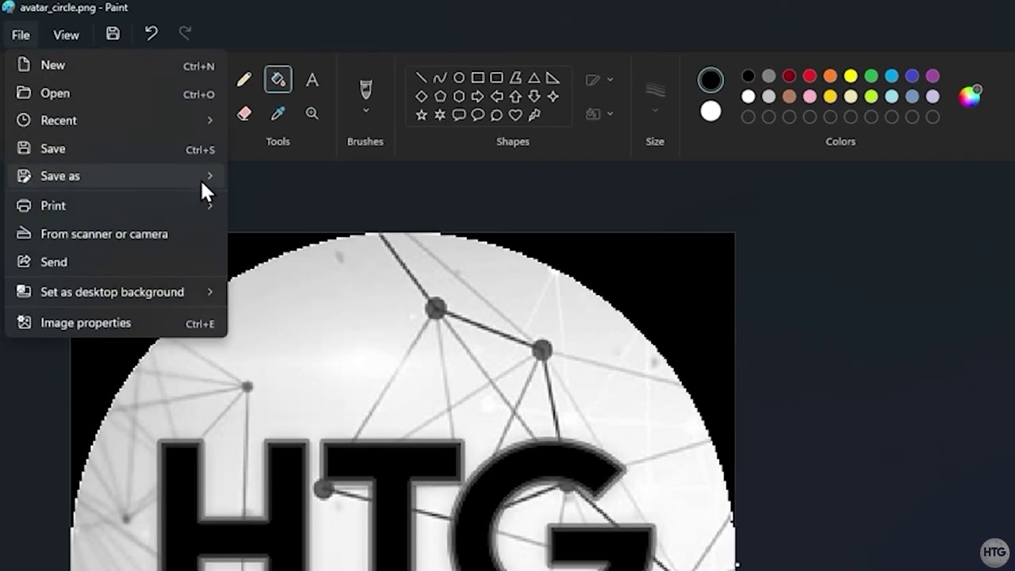
{"action": "mouse_move", "coordinate": [203, 187]}
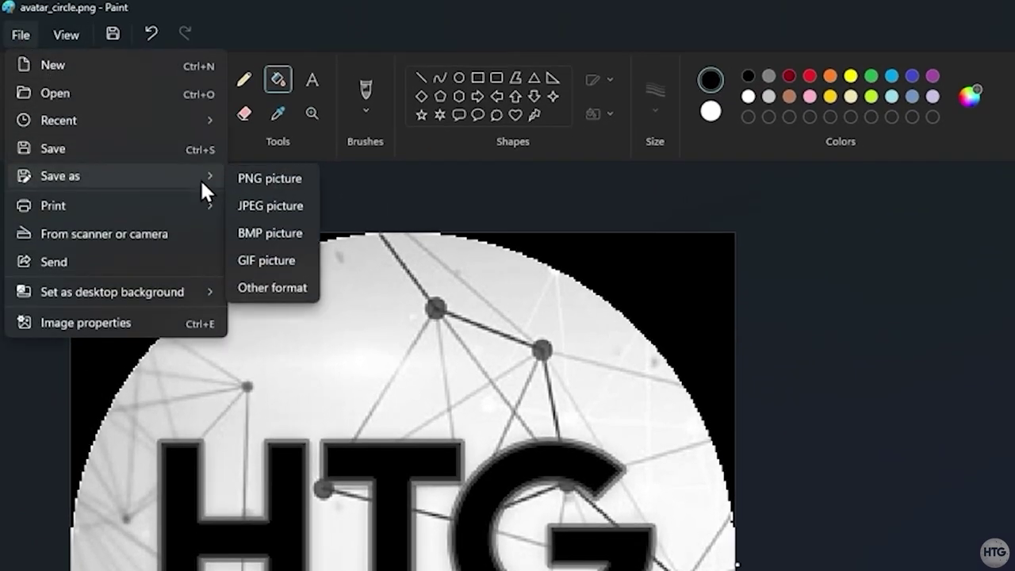
{"action": "left_click", "coordinate": [315, 236]}
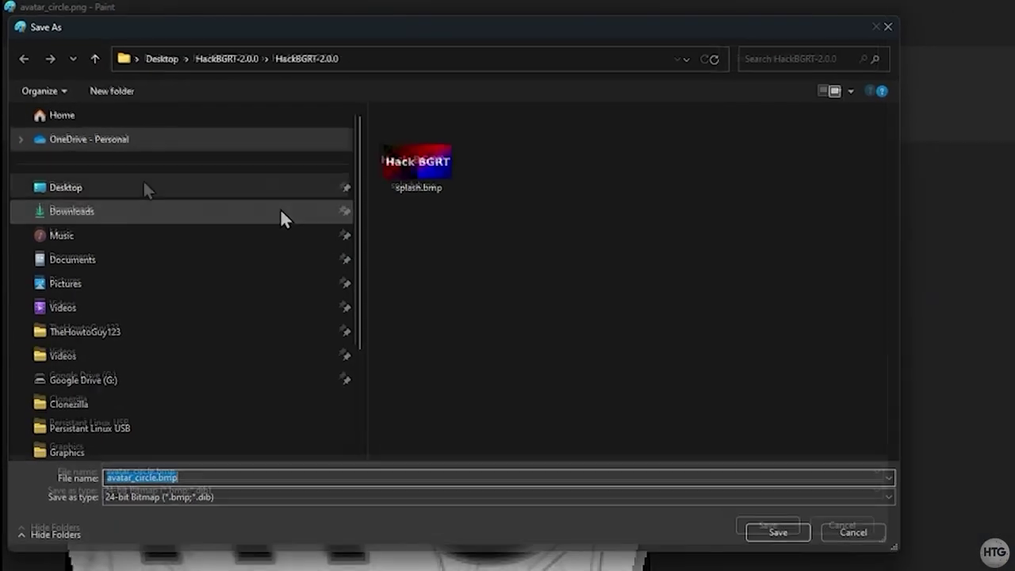
{"action": "left_click", "coordinate": [396, 58]}
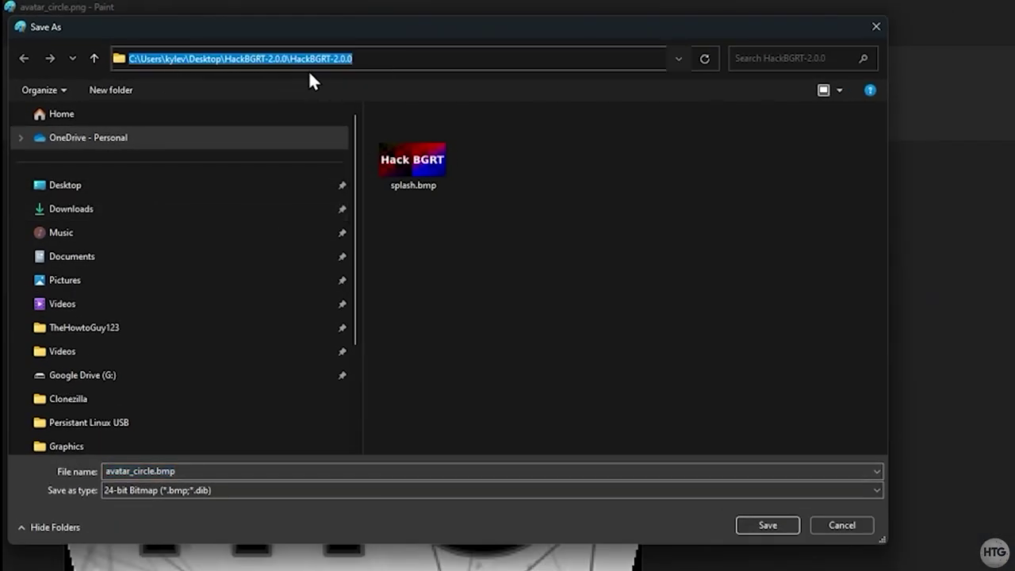
{"action": "left_click", "coordinate": [168, 190]}
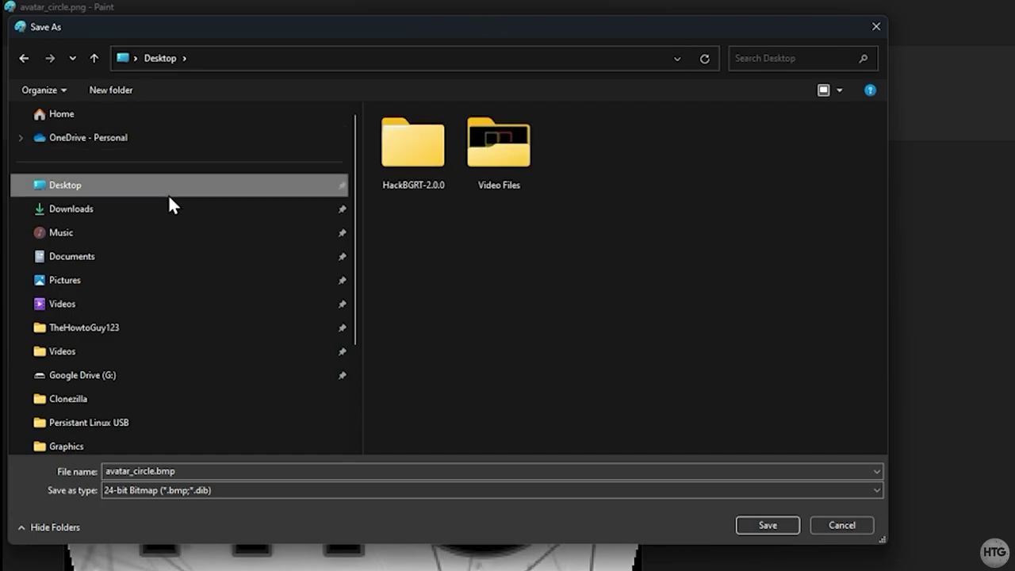
{"action": "double_click", "coordinate": [425, 187]}
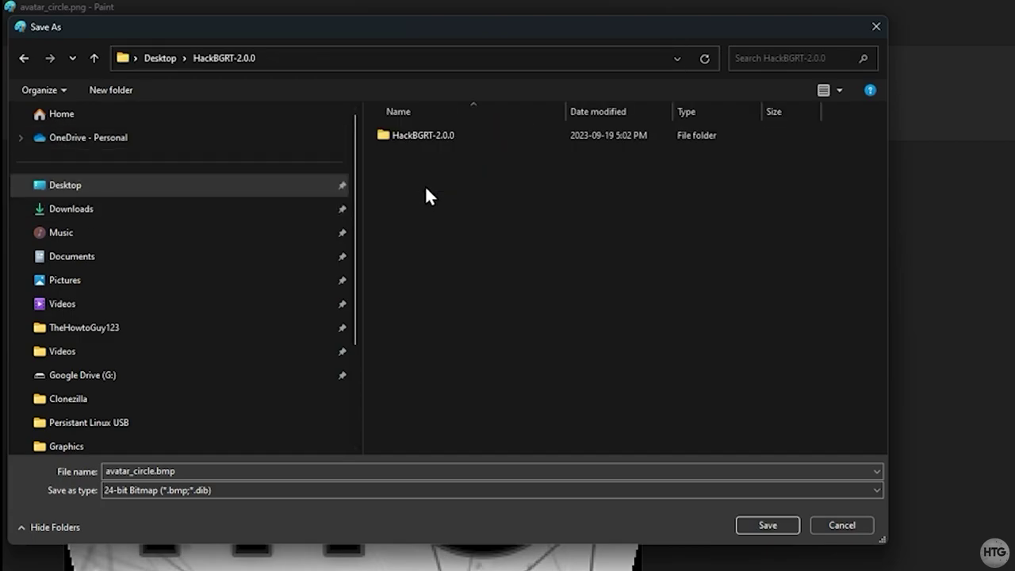
{"action": "double_click", "coordinate": [437, 138]}
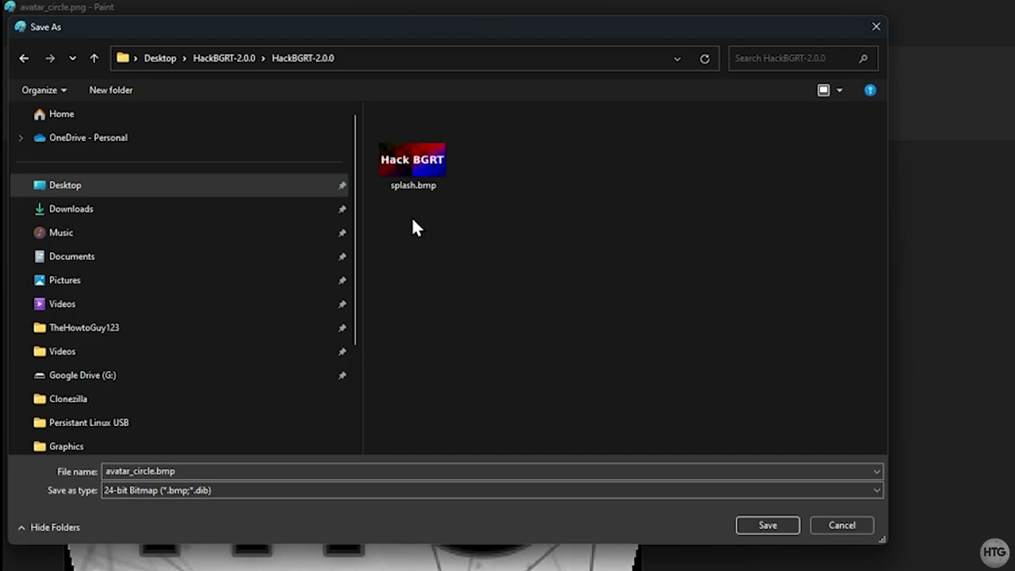
Rename the file to splash.bmp and save it.
{"action": "double_click", "coordinate": [154, 471]}
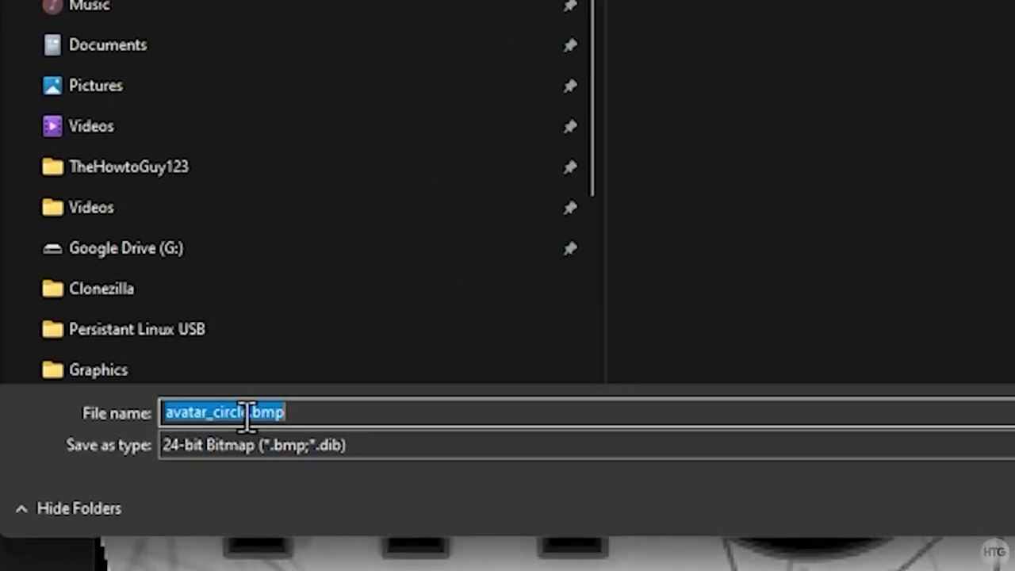
{"action": "left_click", "coordinate": [358, 409]}
{"action": "key", "text": "Left"}
{"action": "key", "text": "Left"}
{"action": "key", "text": "Left"}
{"action": "key", "text": "Left"}
{"action": "key", "text": "BackSpace"}
{"action": "key", "text": "BackSpace"}
{"action": "key", "text": "BackSpace"}
{"action": "key", "text": "BackSpace"}
{"action": "key", "text": "BackSpace"}
{"action": "key", "text": "BackSpace"}
{"action": "key", "text": "BackSpace"}
{"action": "key", "text": "BackSpace"}
{"action": "key", "text": "BackSpace"}
{"action": "key", "text": "BackSpace"}
{"action": "key", "text": "BackSpace"}
{"action": "key", "text": "BackSpace"}
{"action": "key", "text": "BackSpace"}
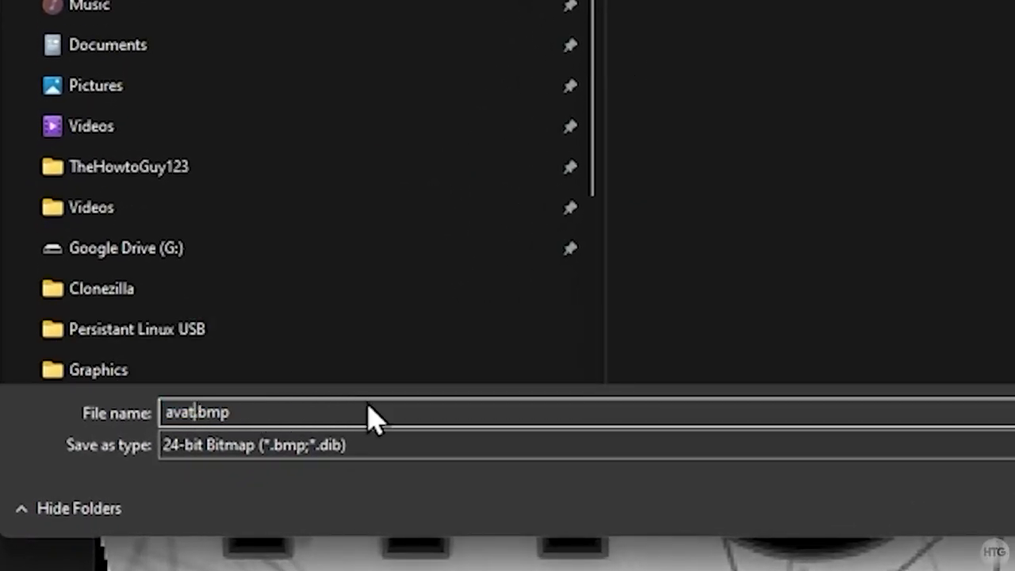
{"action": "type", "text": "splash"}
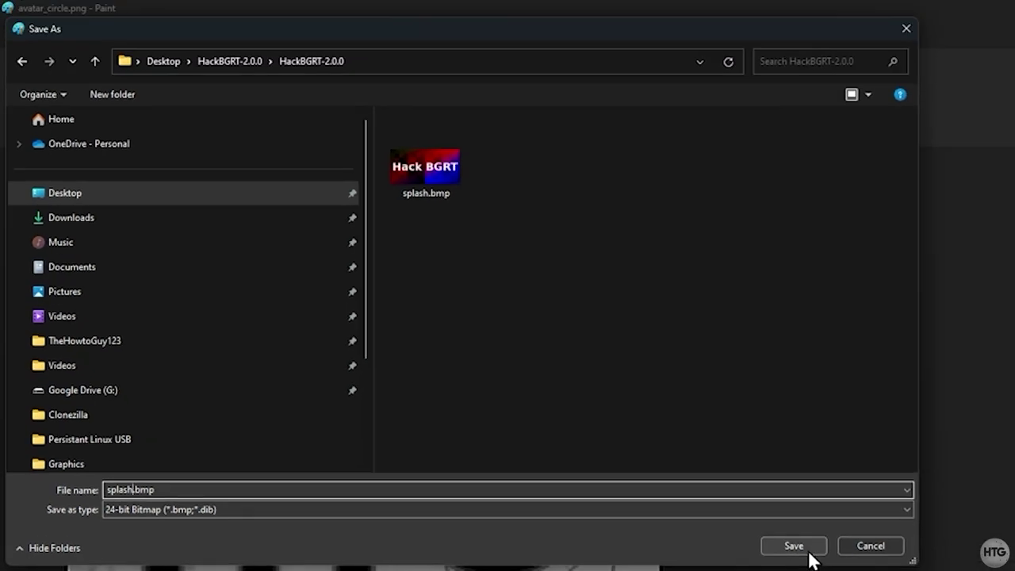
{"action": "left_click", "coordinate": [804, 550]}
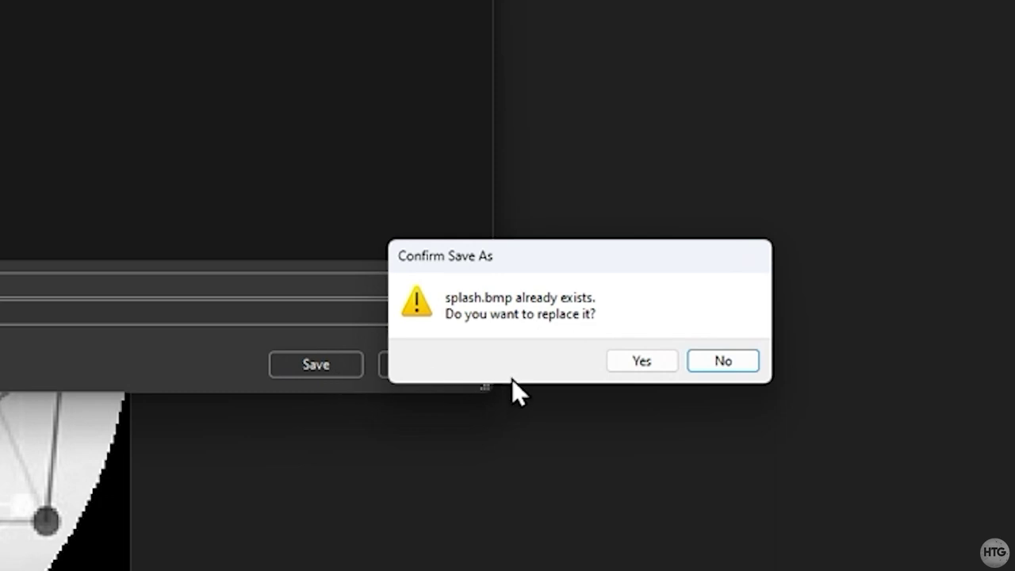
Confirm replacing splash.bmp, accept the transparency loss, and close Paint.
{"action": "left_click", "coordinate": [648, 361]}
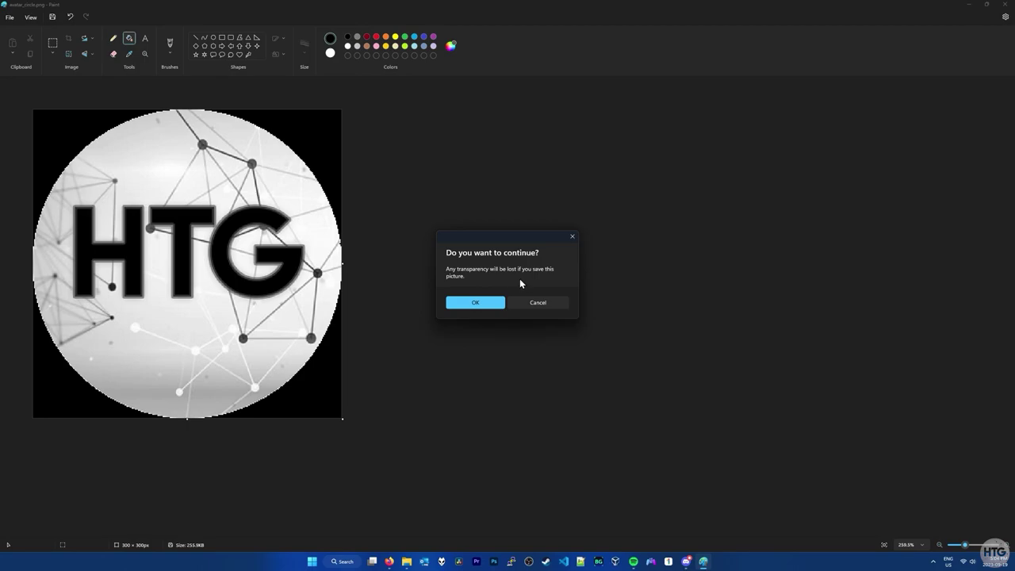
{"action": "left_click", "coordinate": [489, 303]}
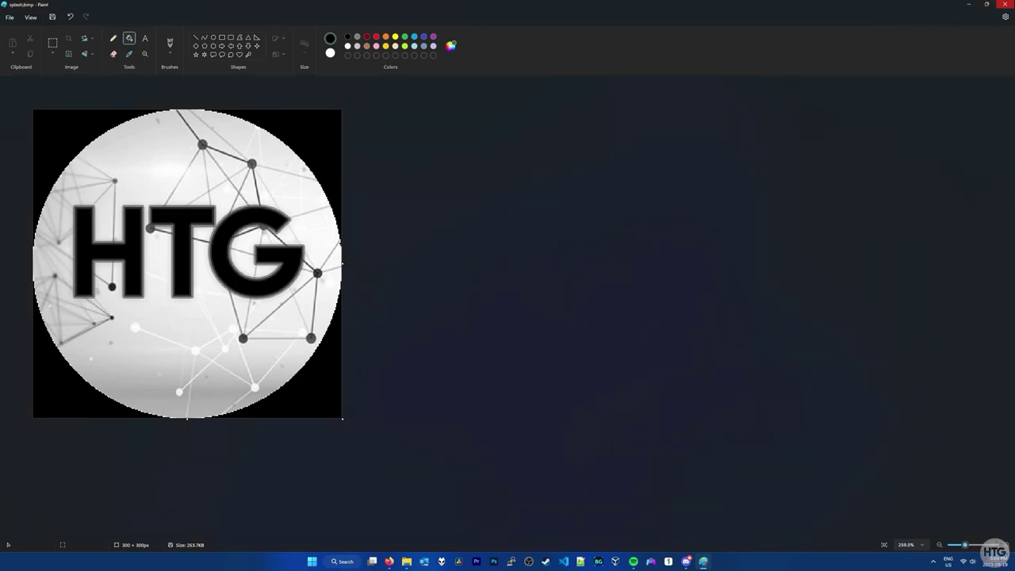
{"action": "left_click", "coordinate": [1005, 4]}
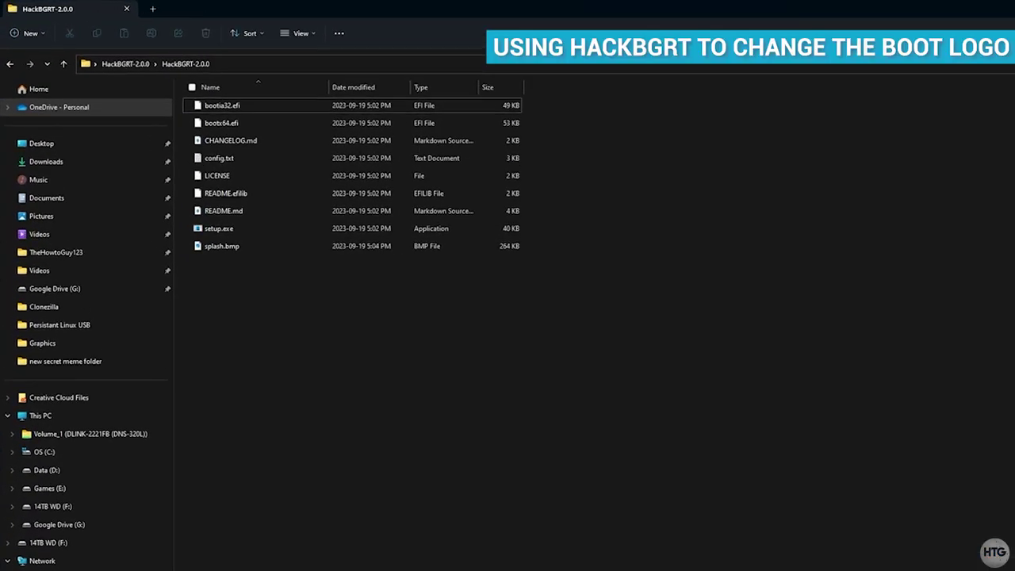
Run setup.exe as administrator, bypassing SmartScreen and approving the UAC prompt.
{"action": "left_click", "coordinate": [224, 229]}
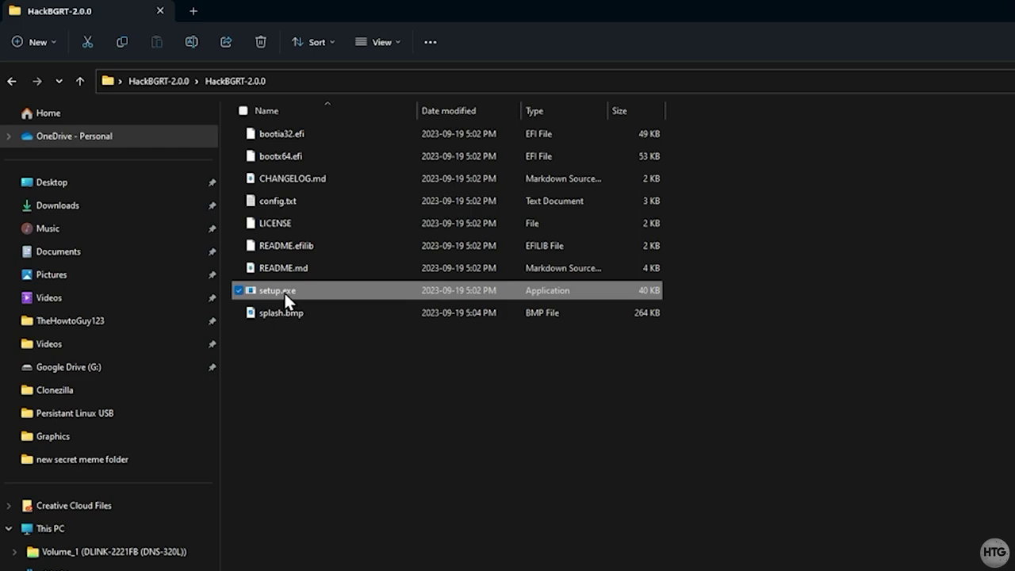
{"action": "right_click", "coordinate": [283, 291]}
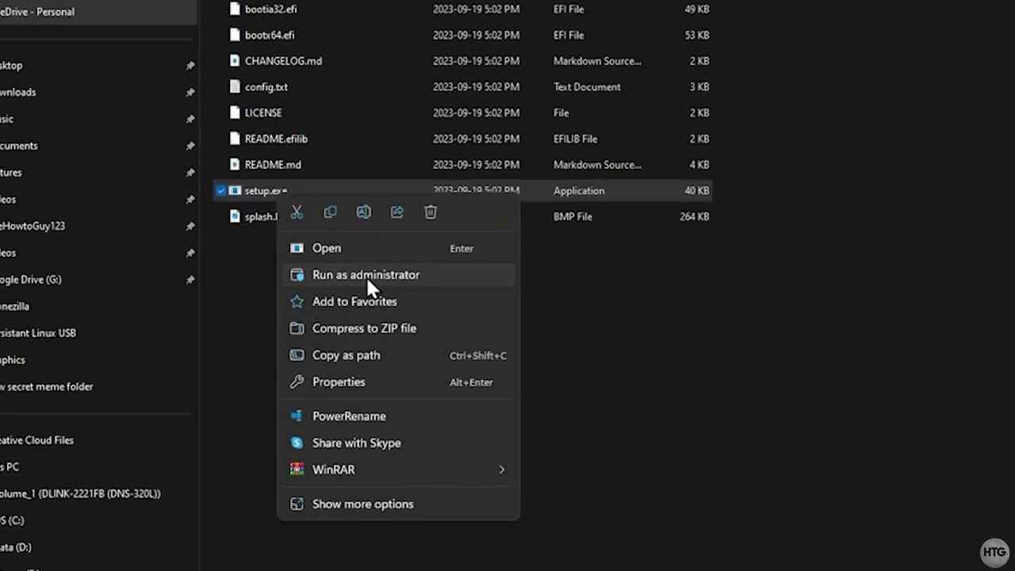
{"action": "left_click", "coordinate": [365, 275]}
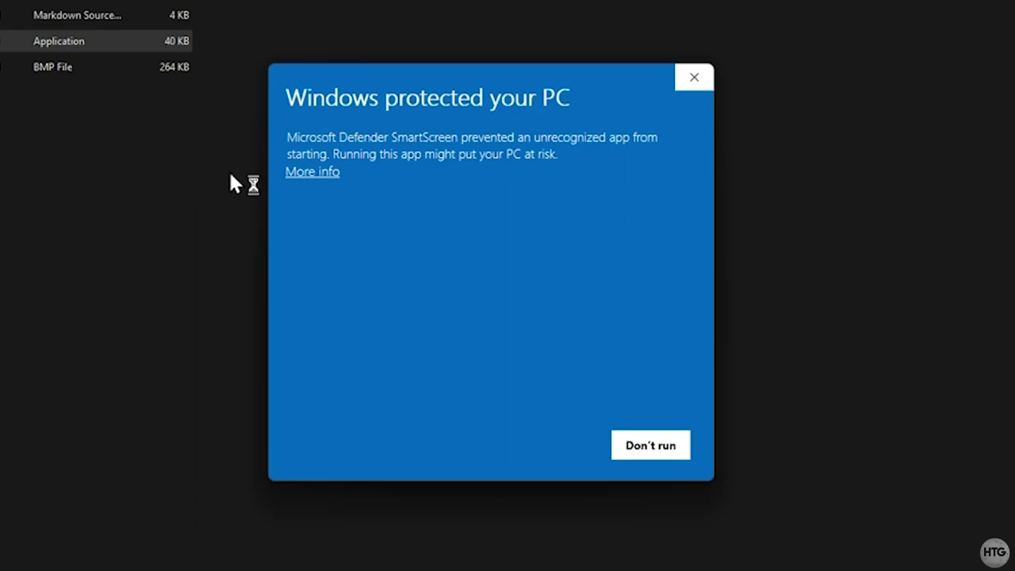
{"action": "left_click", "coordinate": [313, 172]}
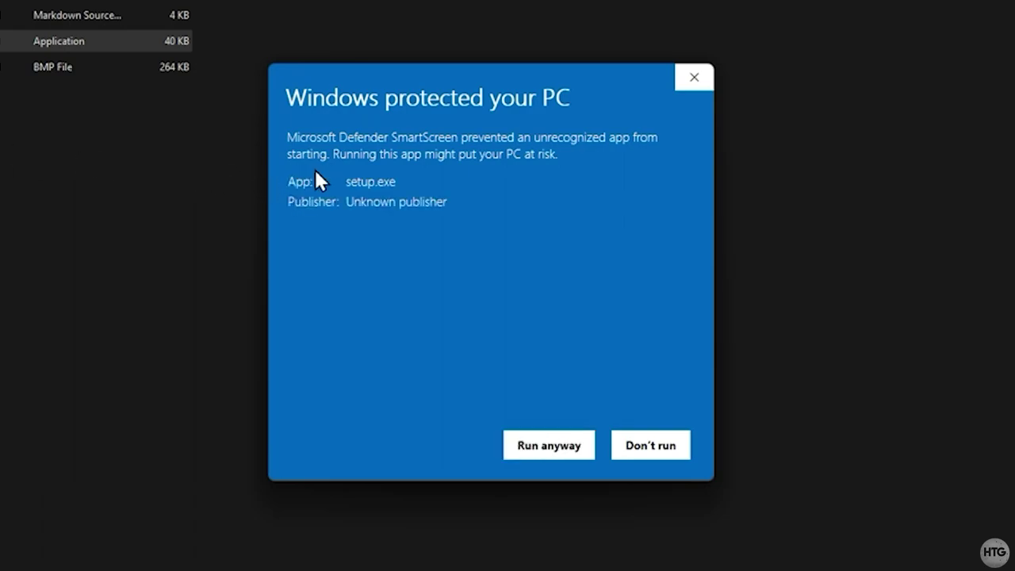
{"action": "left_click", "coordinate": [569, 454]}
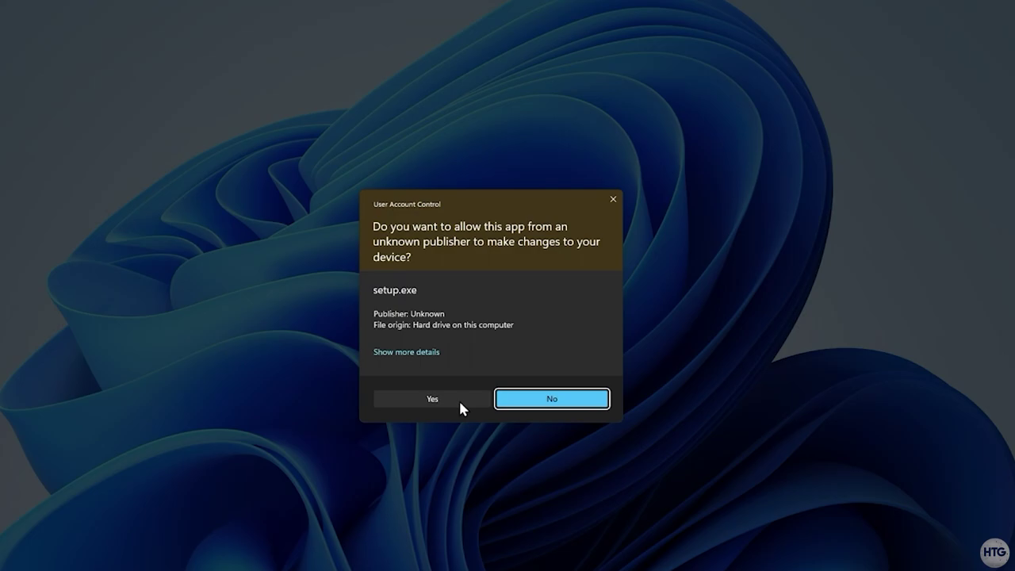
{"action": "left_click", "coordinate": [458, 399]}
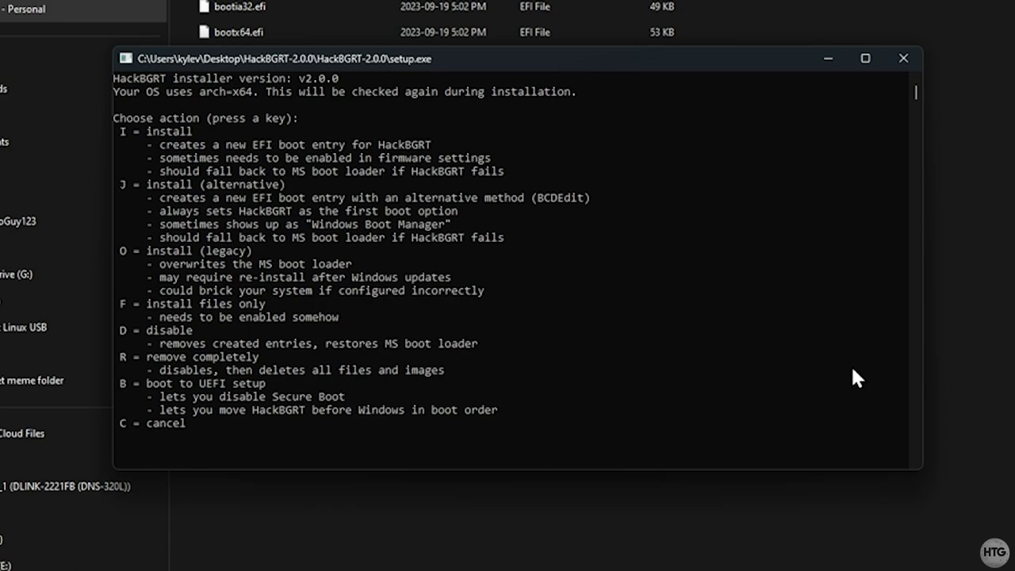
Install HackBGRT with the splash.bmp logo, then quit the finished setup and close the HackBGRT folder.
{"action": "key", "text": "i"}
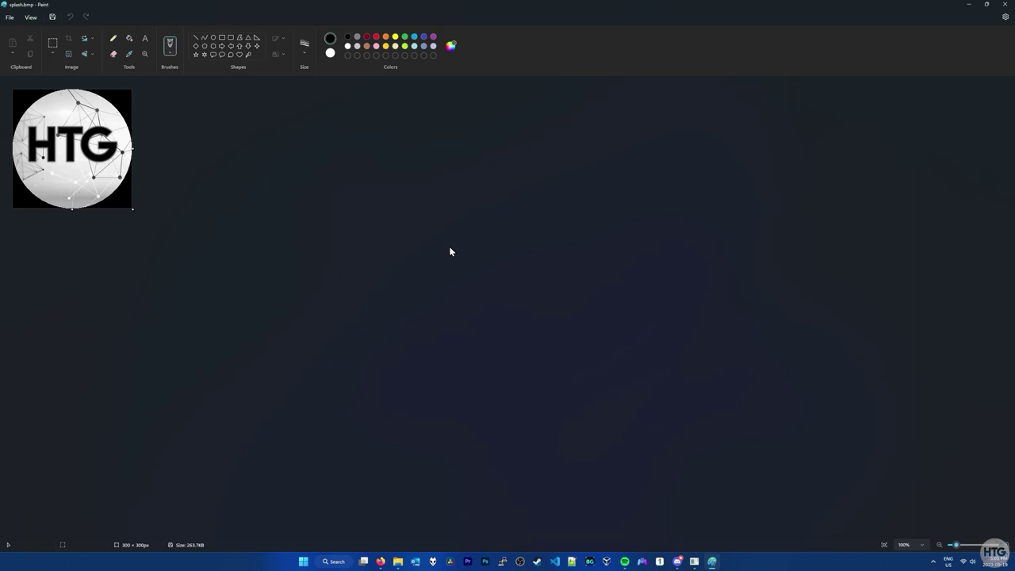
{"action": "left_click", "coordinate": [1007, 6]}
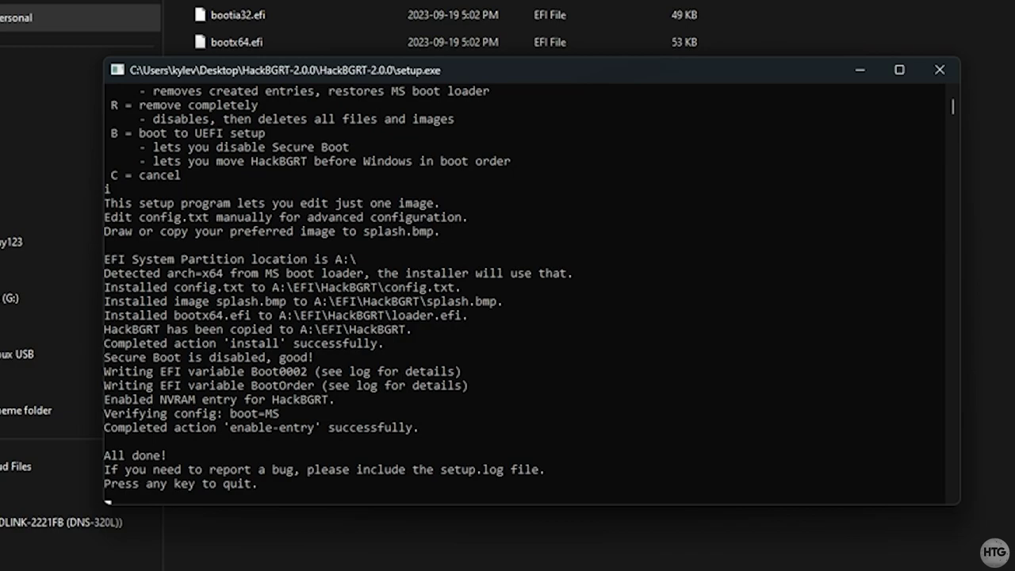
{"action": "key", "text": "Return"}
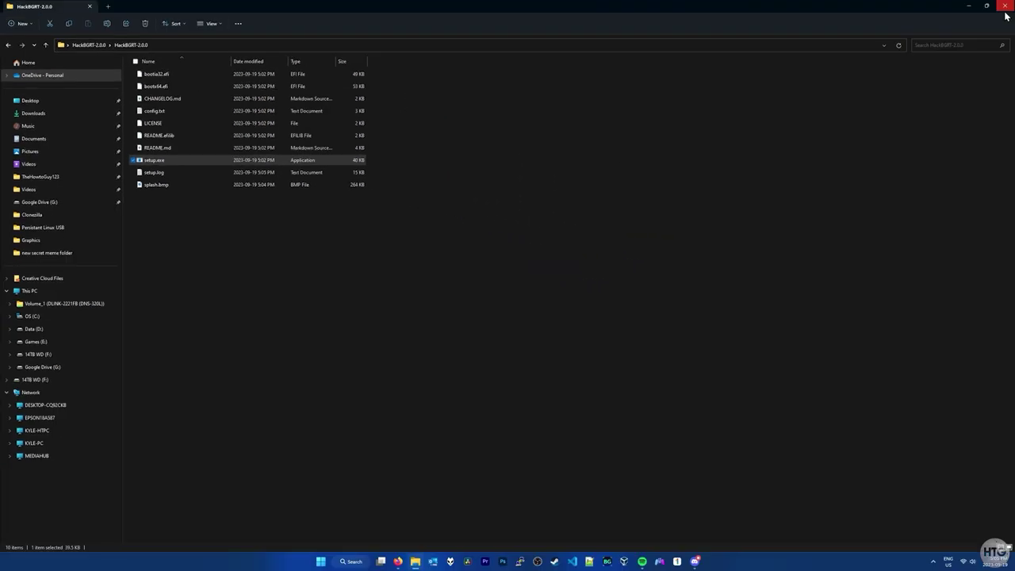
{"action": "left_click", "coordinate": [1005, 10]}
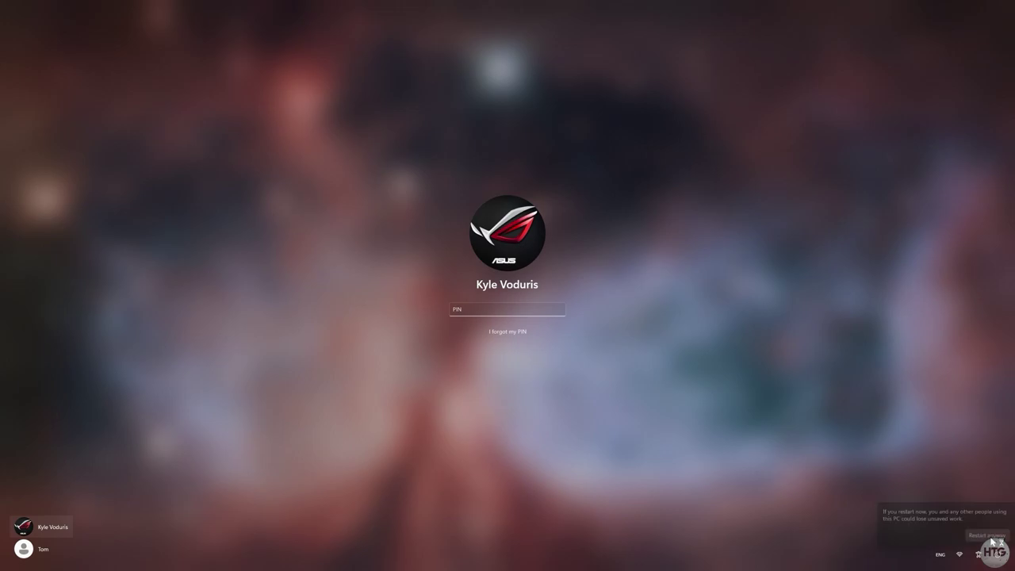
Restart the PC from the sign-in screen to boot into the MSI BIOS.
{"action": "left_click", "coordinate": [993, 535]}
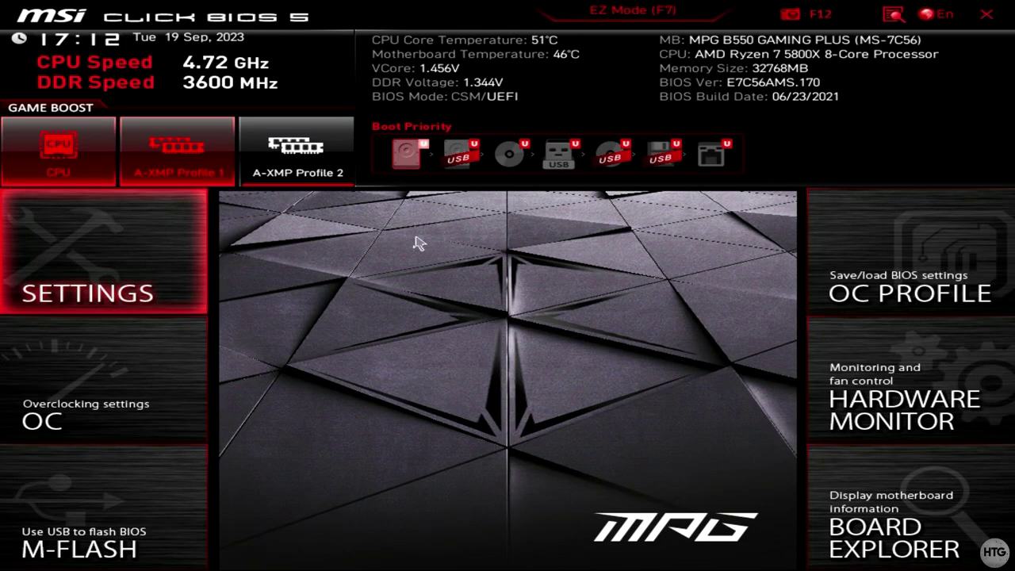
Go to Settings > Boot and show the device choices for Boot Option #1.
{"action": "left_click", "coordinate": [169, 264]}
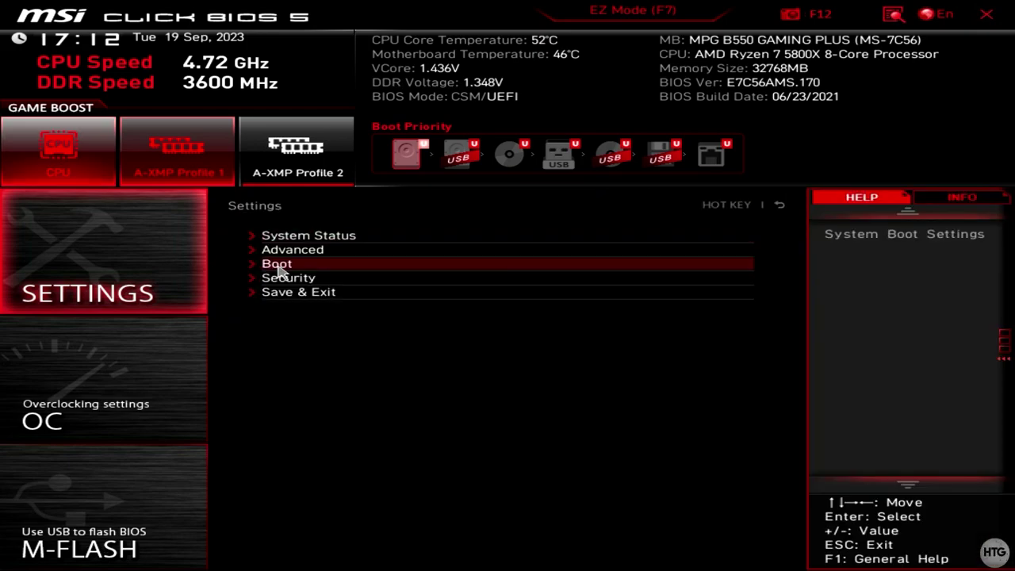
{"action": "left_click", "coordinate": [358, 268]}
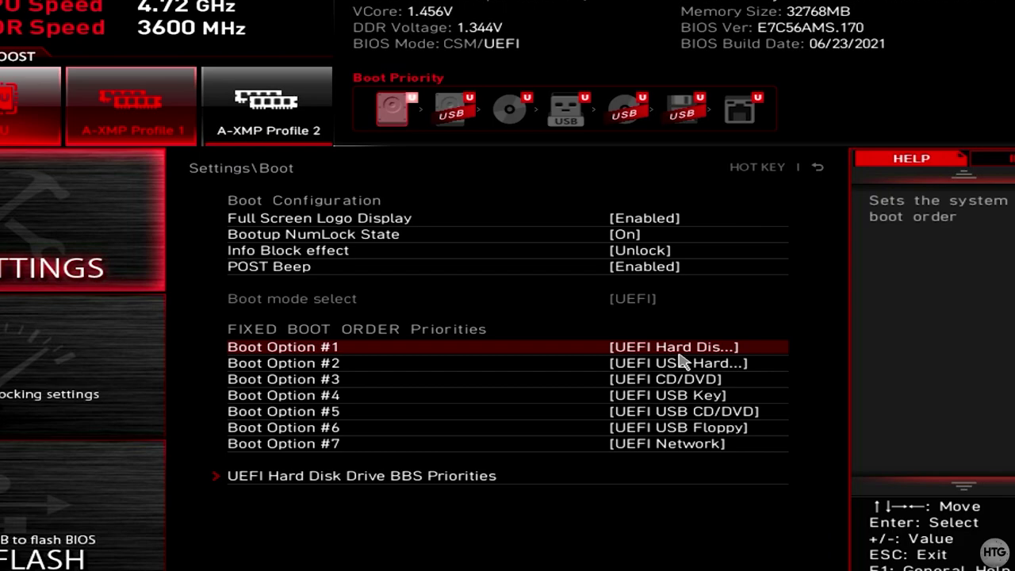
{"action": "left_click", "coordinate": [723, 352]}
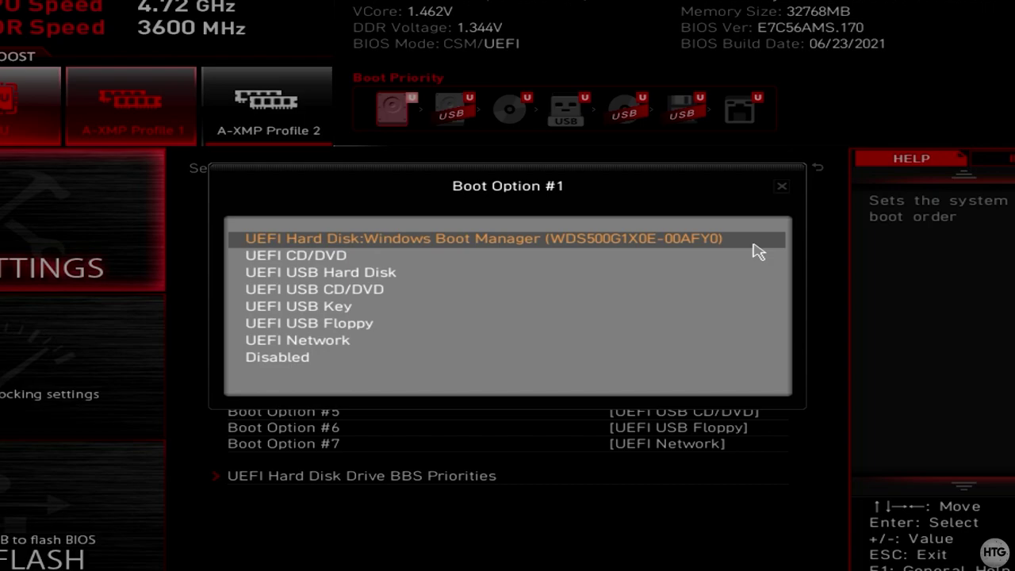
In UEFI Hard Disk Drive BBS Priorities, set HackBGRT as the first hard-disk boot entry.
{"action": "left_click", "coordinate": [782, 187]}
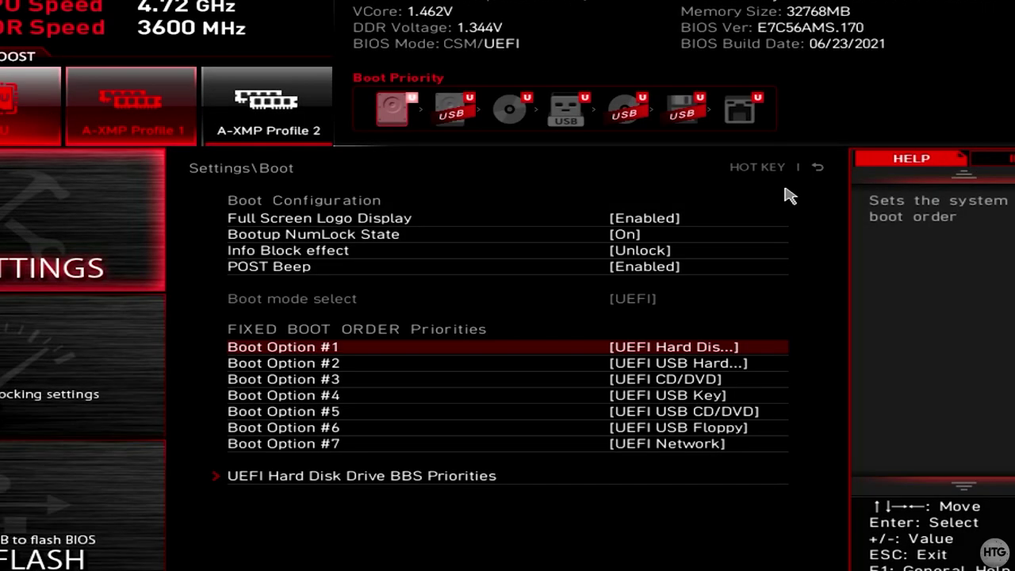
{"action": "left_click", "coordinate": [549, 478]}
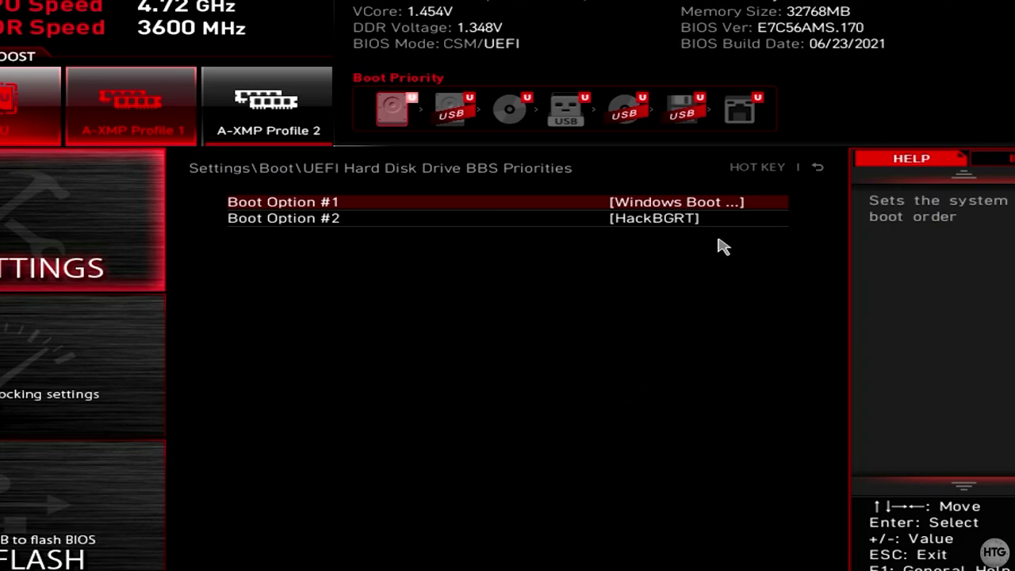
{"action": "left_click", "coordinate": [729, 206]}
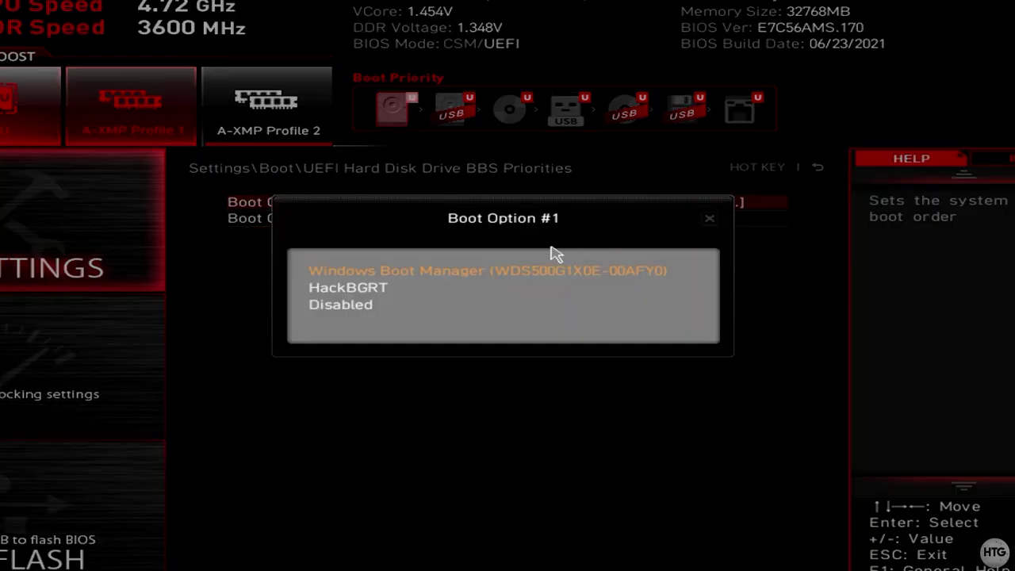
{"action": "left_click", "coordinate": [417, 289]}
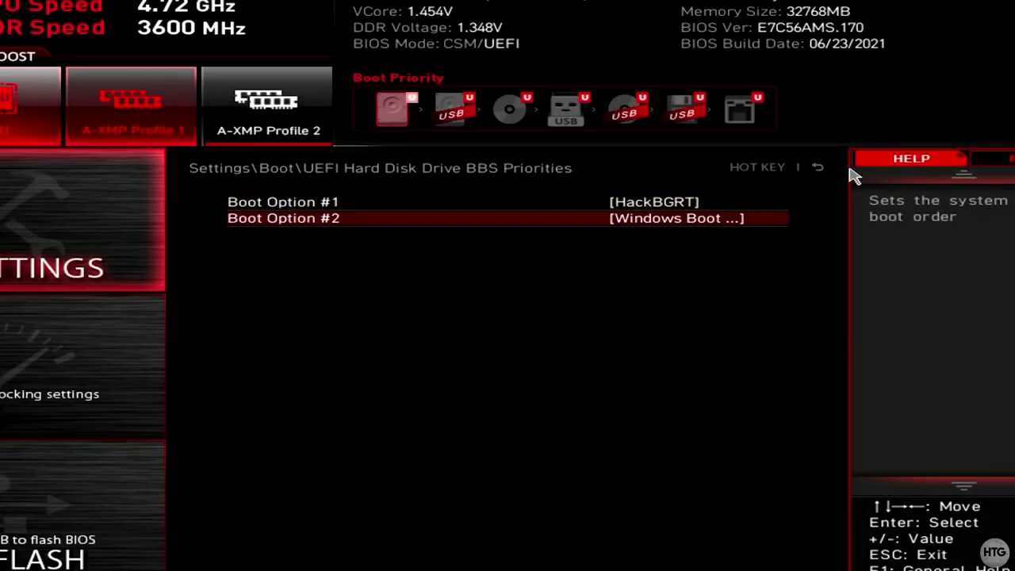
{"action": "left_click", "coordinate": [817, 168]}
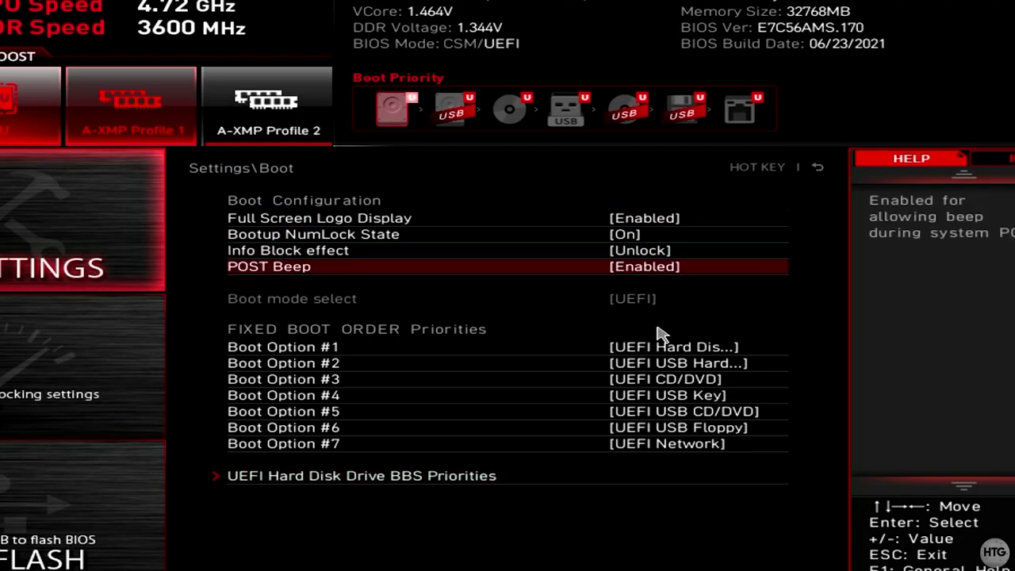
Confirm Boot Option #1 now lists HackBGRT, then request save and exit.
{"action": "left_click", "coordinate": [764, 351]}
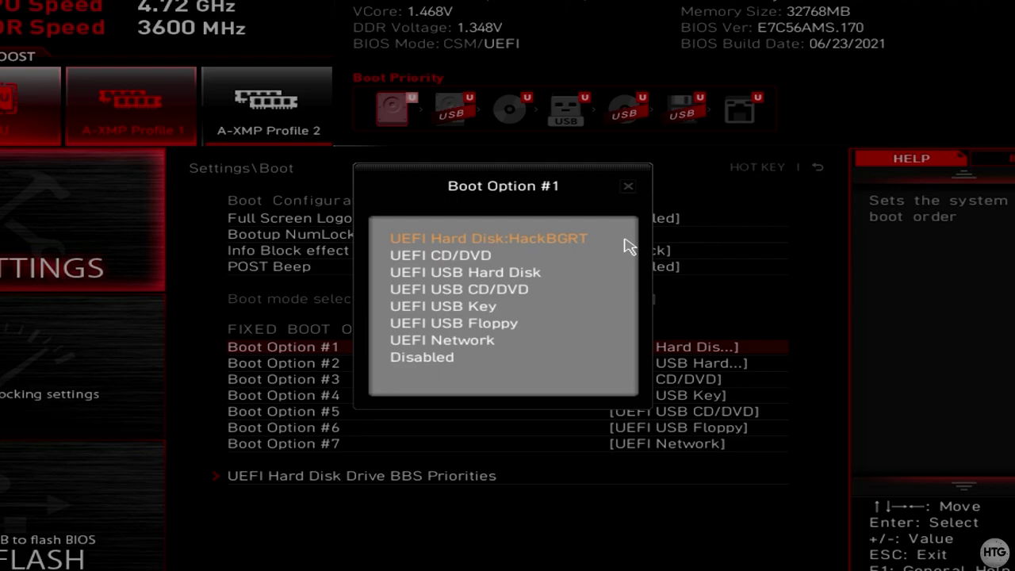
{"action": "left_click", "coordinate": [626, 190]}
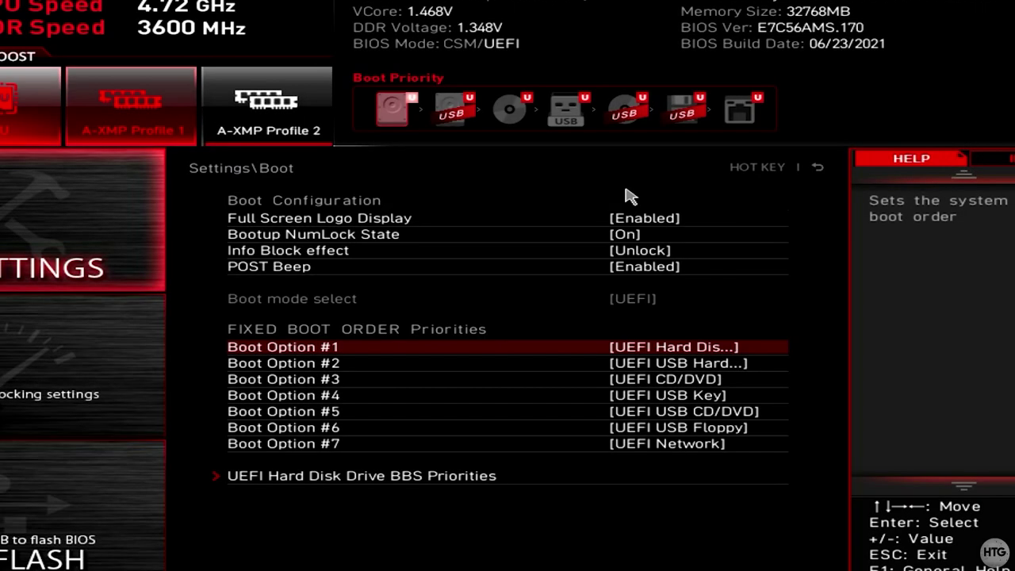
{"action": "left_click", "coordinate": [991, 17]}
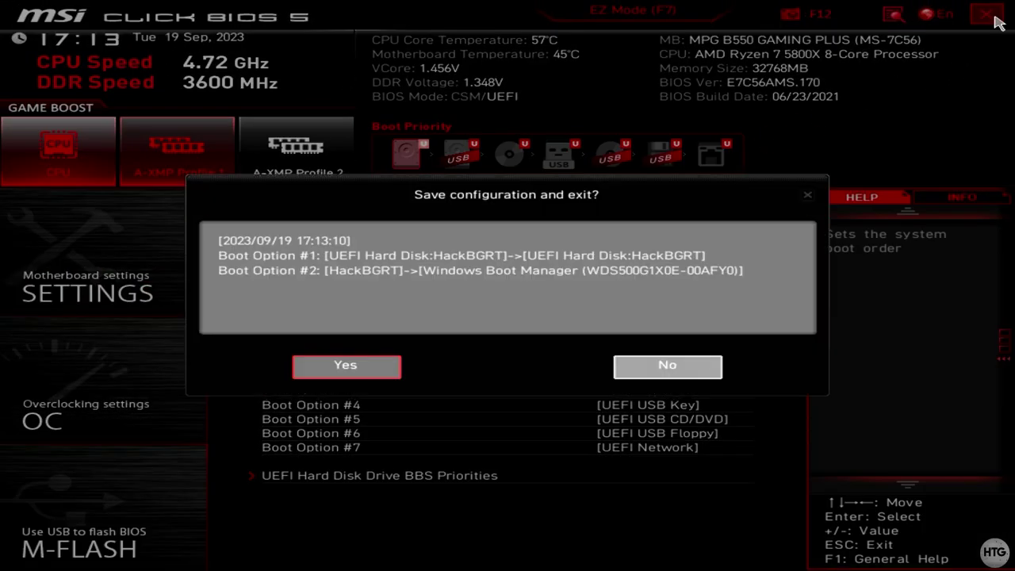
Confirm Yes to save the new boot order and exit the BIOS.
{"action": "left_click", "coordinate": [373, 373]}
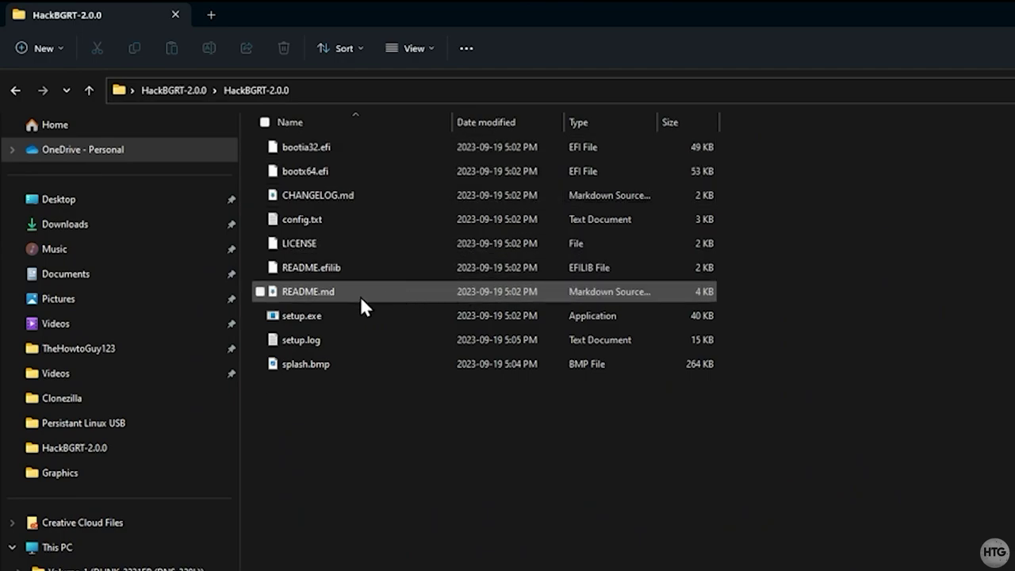
Launch HackBGRT's setup.exe as administrator, approving the UAC prompt.
{"action": "left_click", "coordinate": [308, 315]}
{"action": "right_click", "coordinate": [309, 314]}
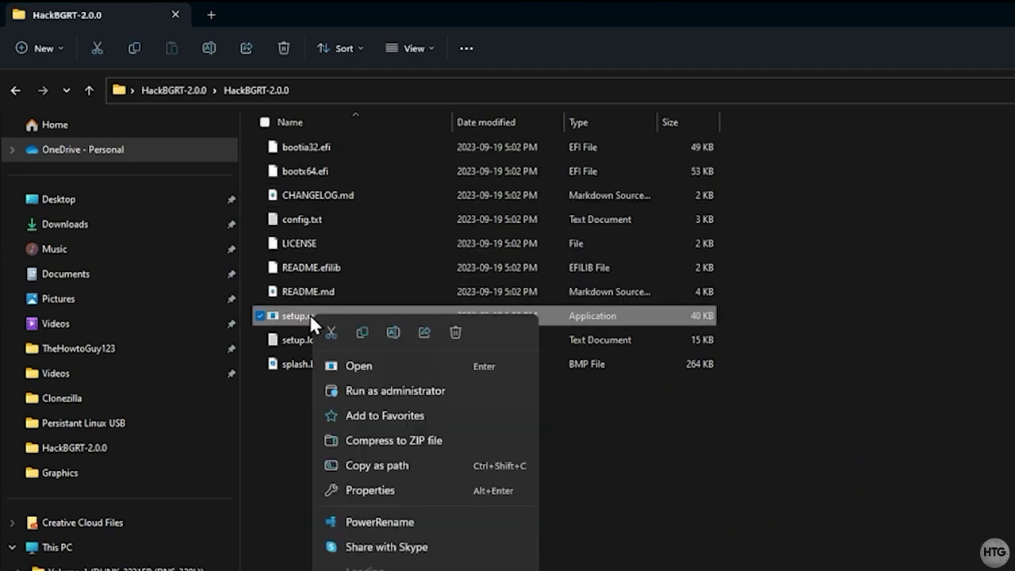
{"action": "left_click", "coordinate": [402, 391]}
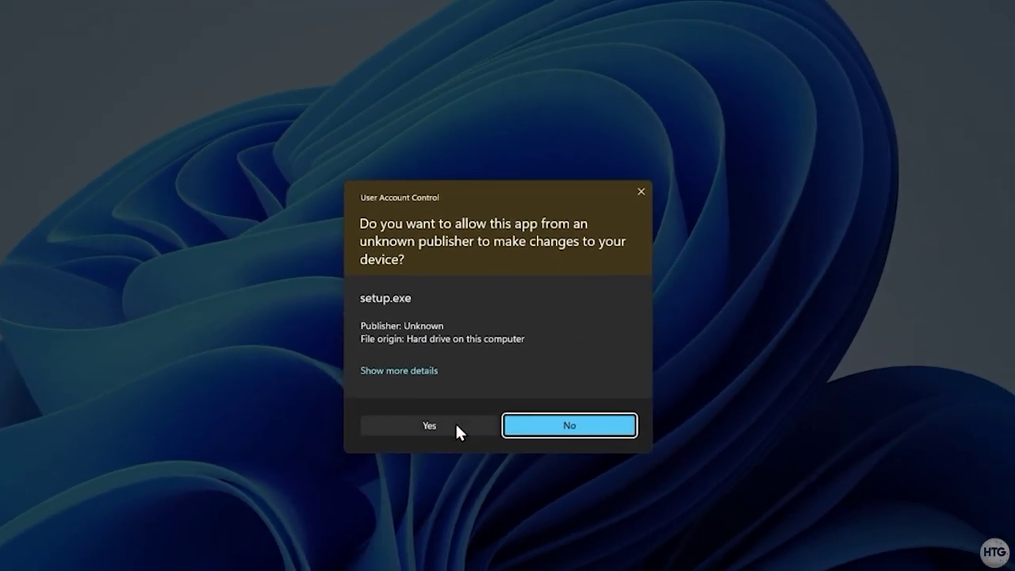
{"action": "left_click", "coordinate": [465, 432]}
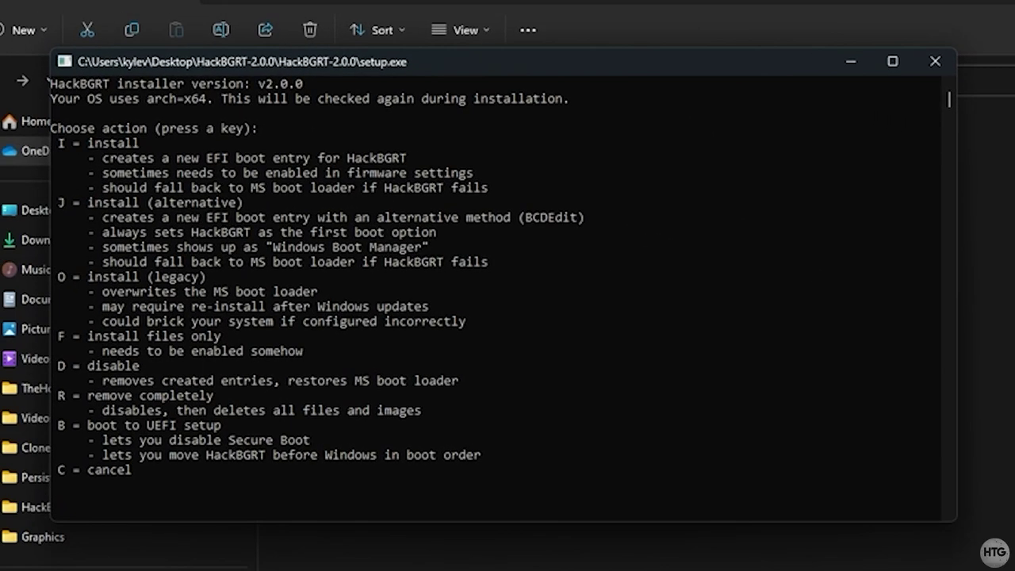
Remove HackBGRT completely, then quit the setup console and close the folder window.
{"action": "key", "text": "i"}
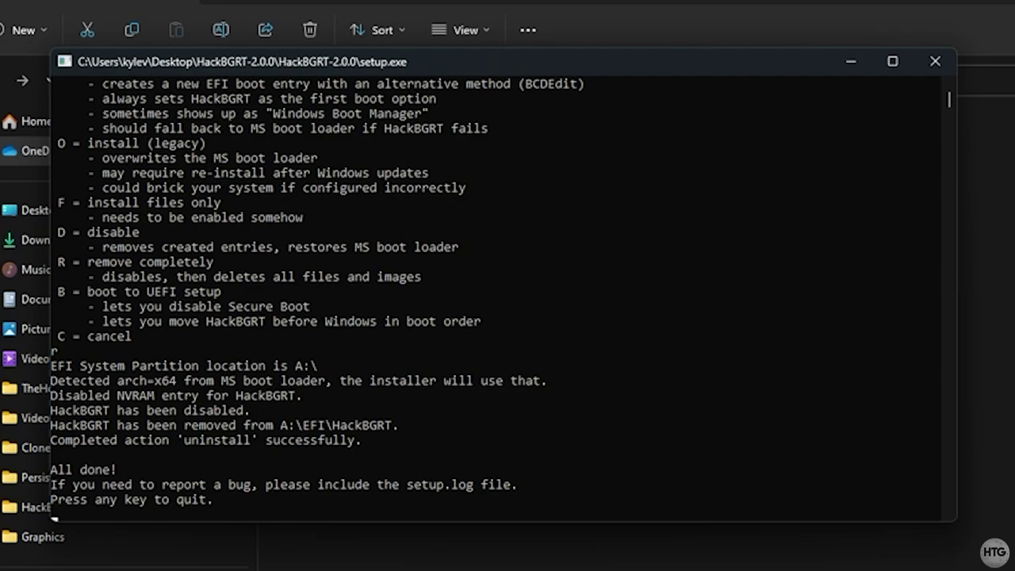
{"action": "key", "text": "Return"}
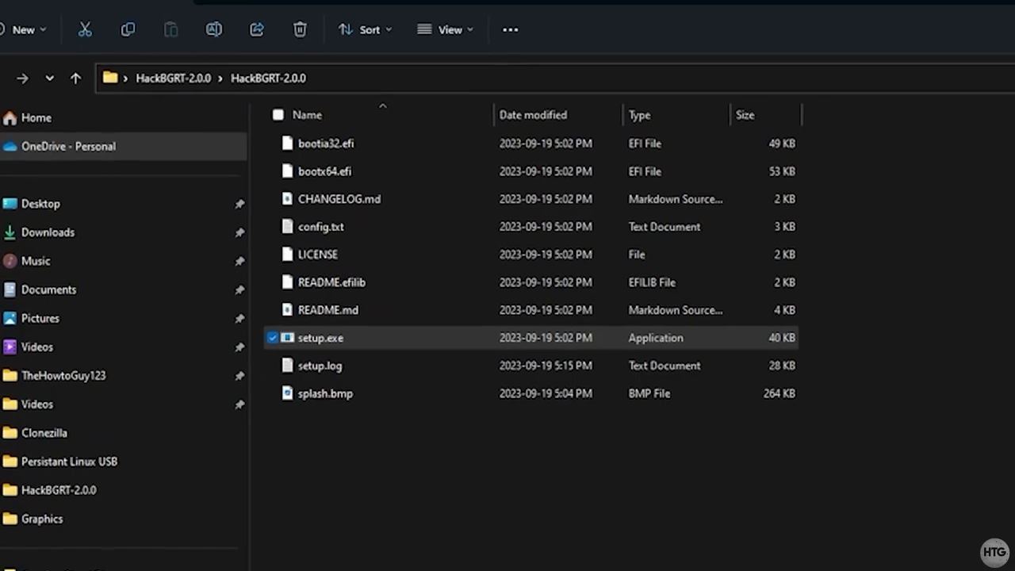
{"action": "key", "text": "alt+F4"}
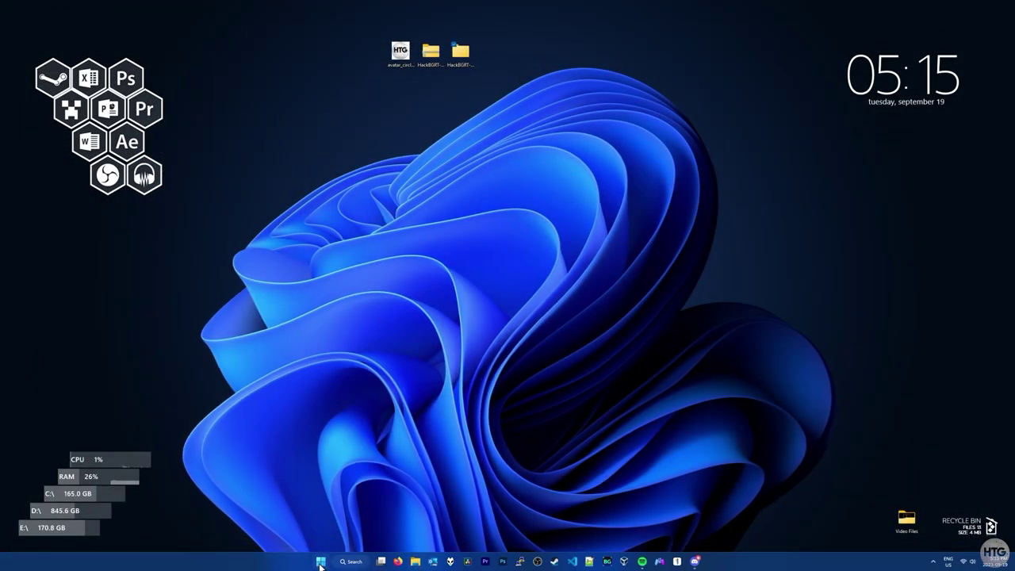